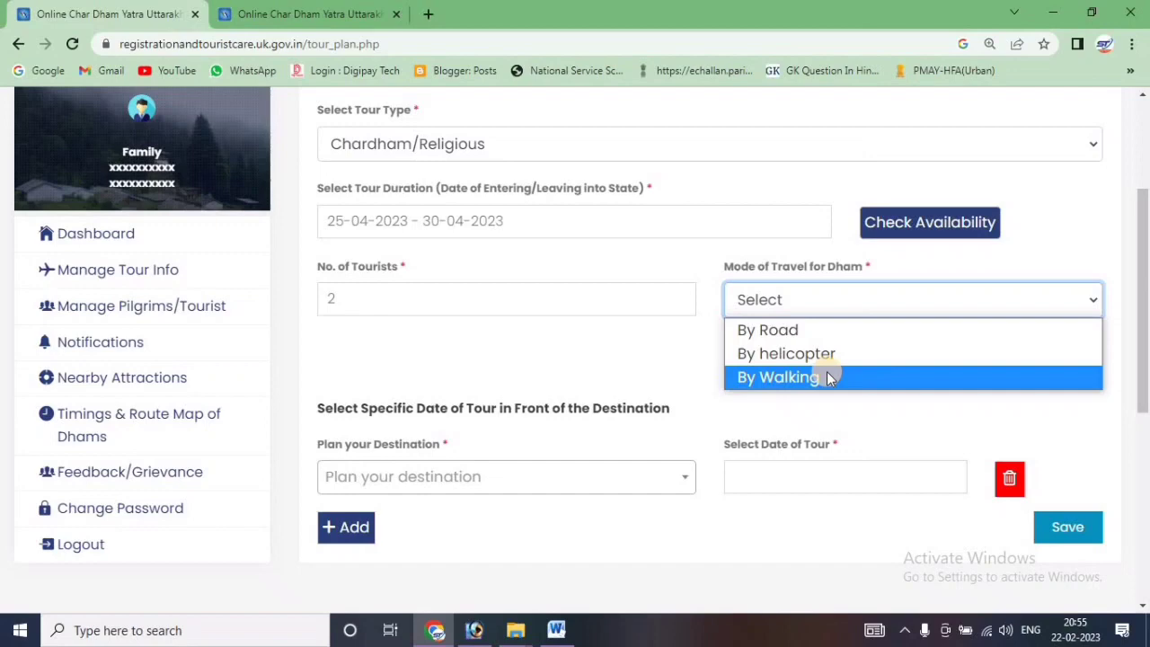
# Set the mode of travel for the dham to By Road and plan Kedarnath as the destination for 25-04-2023.
pyautogui.click(832, 331)
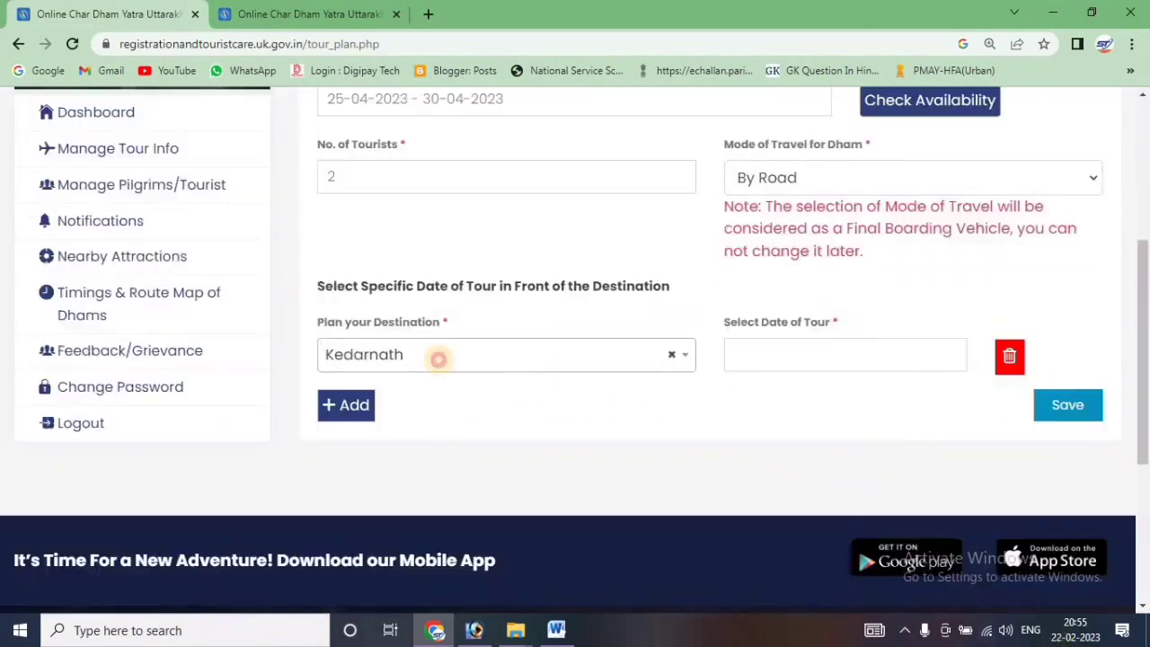
pyautogui.click(438, 359)
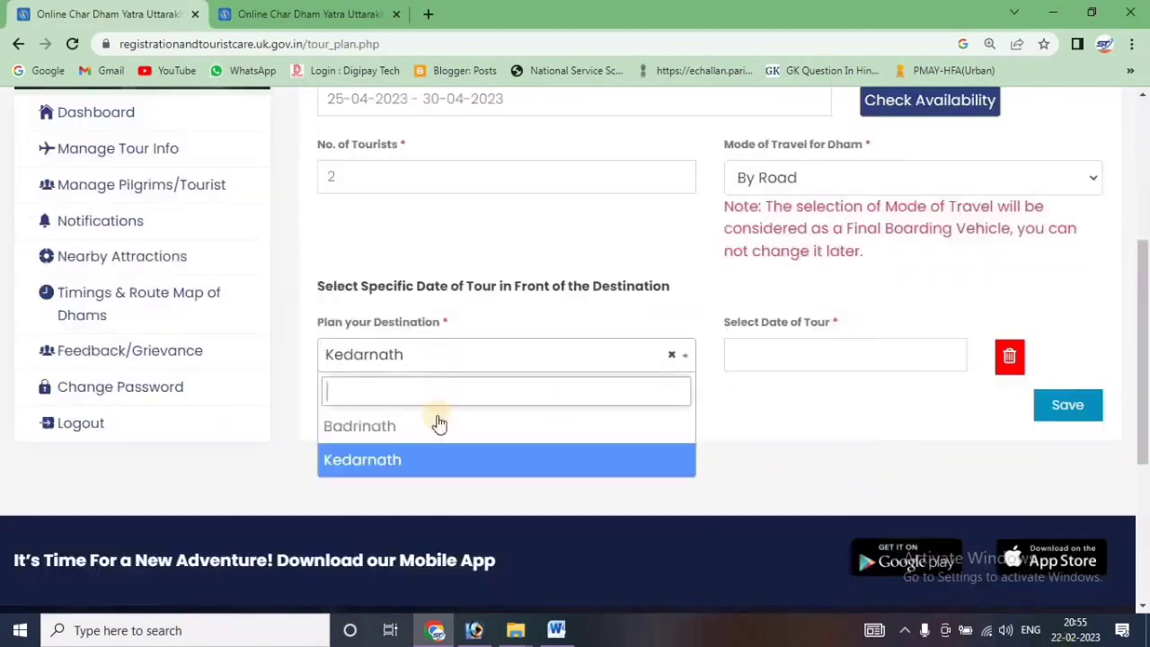
pyautogui.click(439, 460)
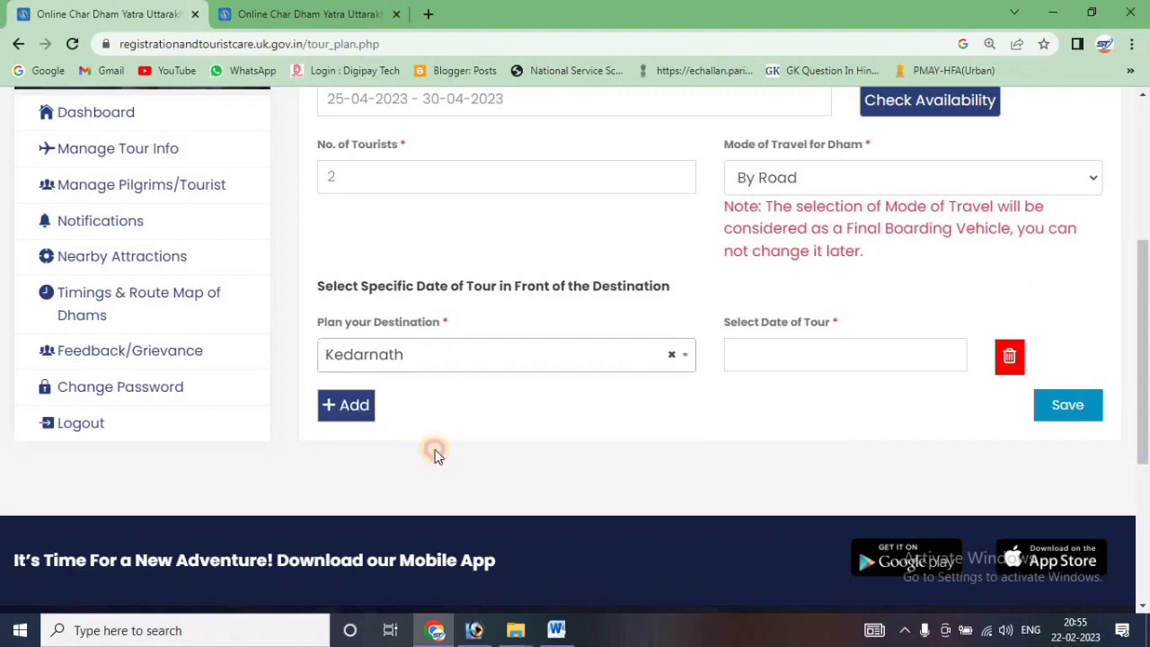
pyautogui.click(862, 355)
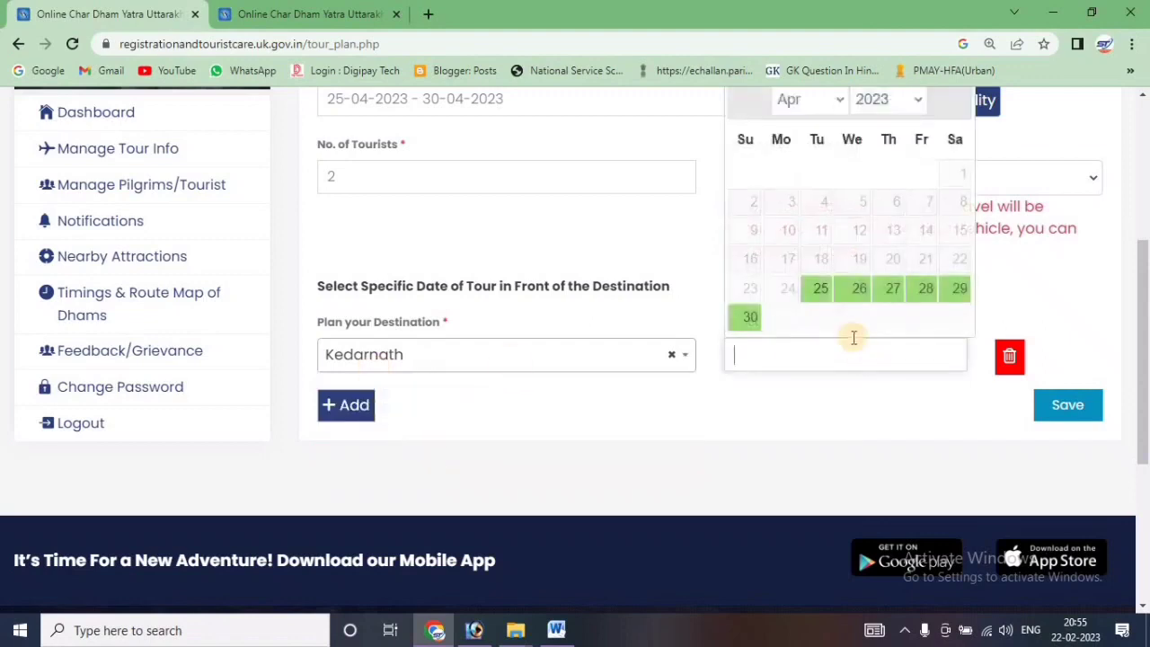
pyautogui.click(823, 291)
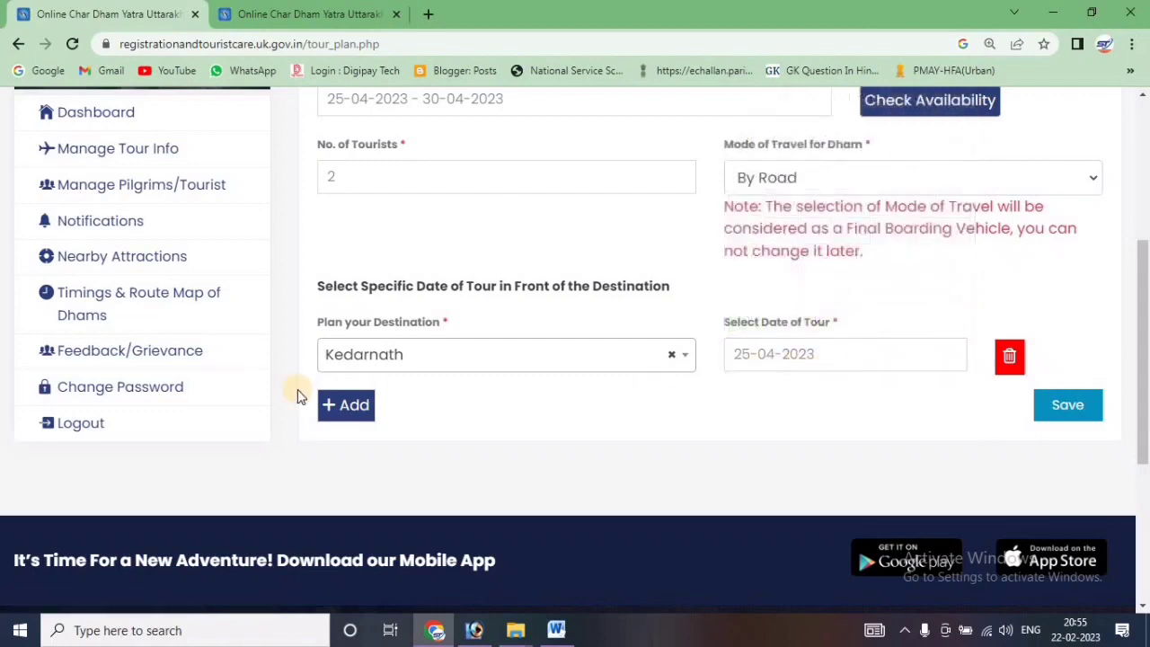
# Add a second destination row for Badrinath with the tour date 27-04-2023.
pyautogui.click(345, 404)
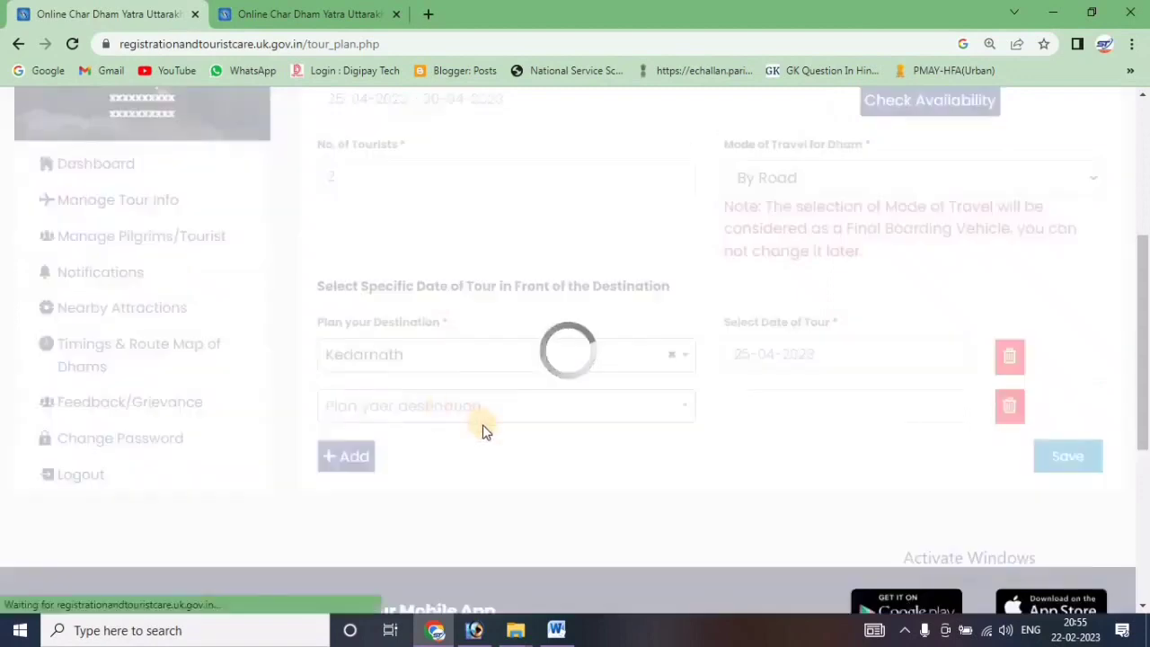
pyautogui.click(483, 406)
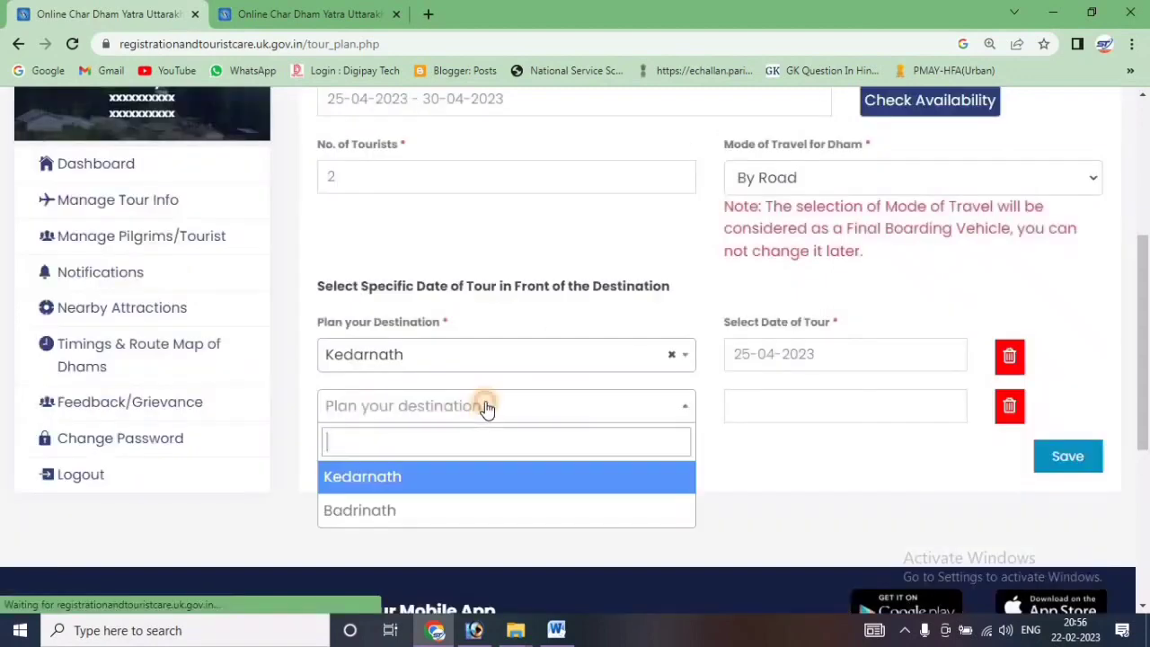
pyautogui.click(475, 508)
pyautogui.click(789, 396)
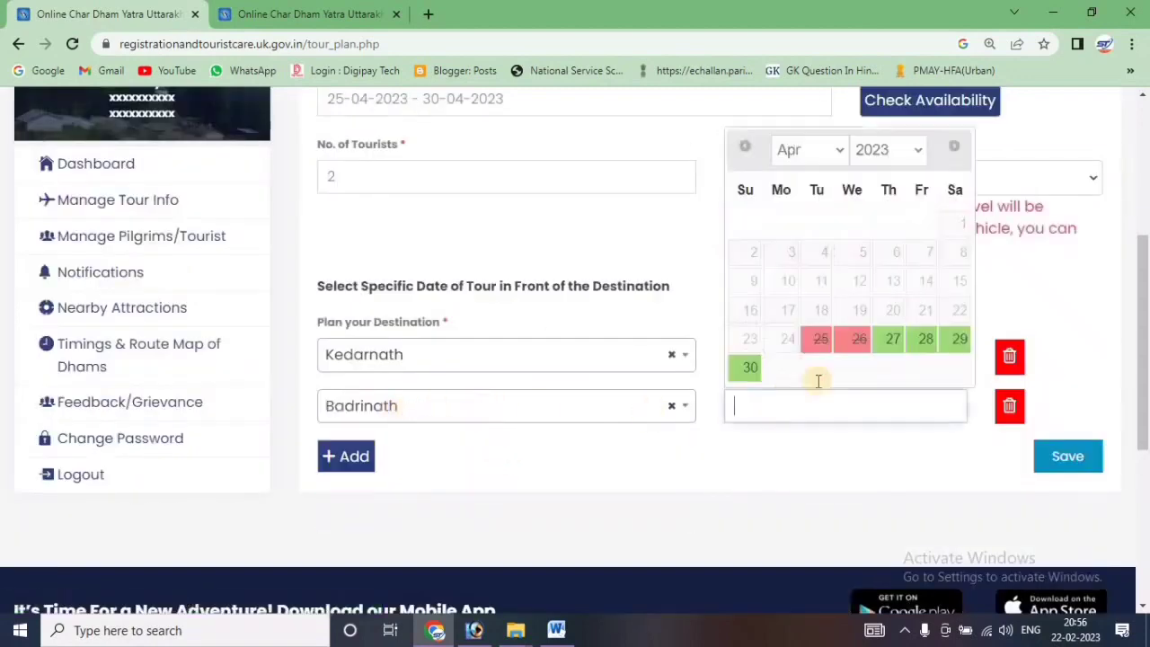
pyautogui.click(893, 342)
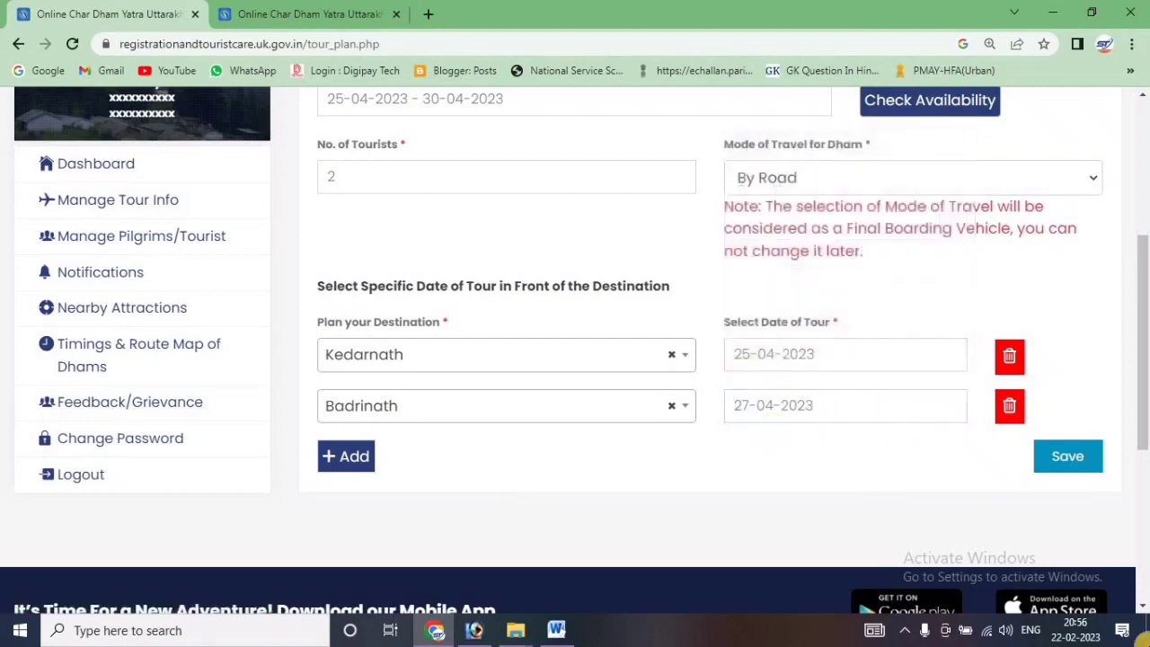
# Review the tour plan, save it, and acknowledge the tour creation message.
pyautogui.moveTo(1144, 395); pyautogui.dragTo(1145, 279)
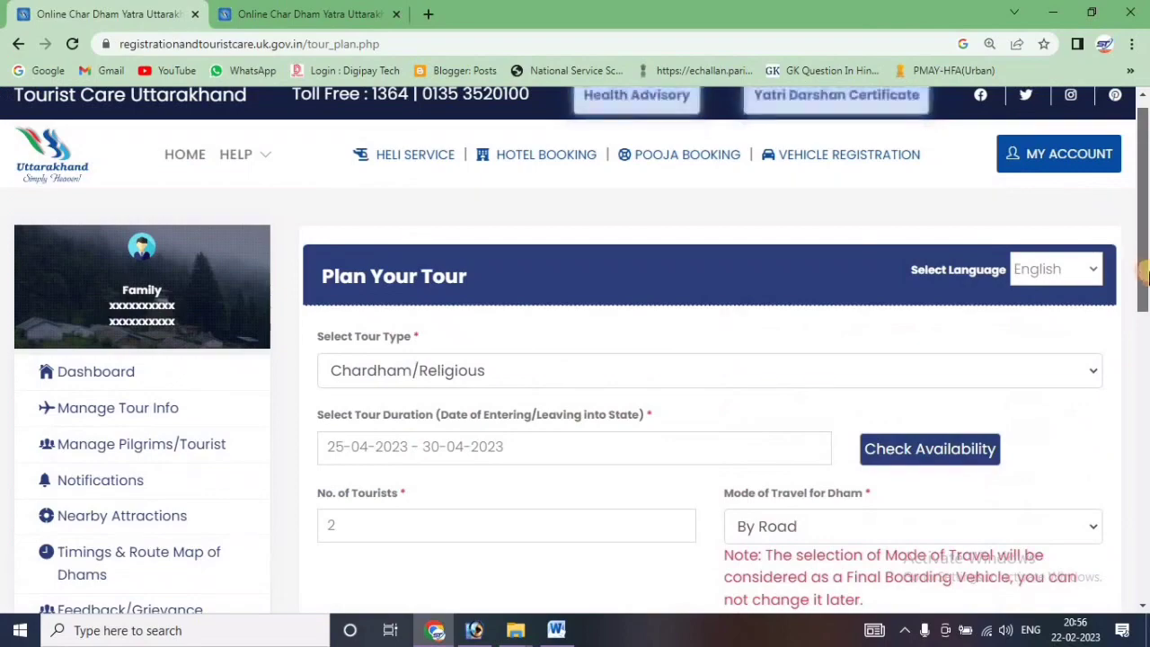
pyautogui.scroll(-7, 1094, 500)
pyautogui.scroll(3, 1094, 499)
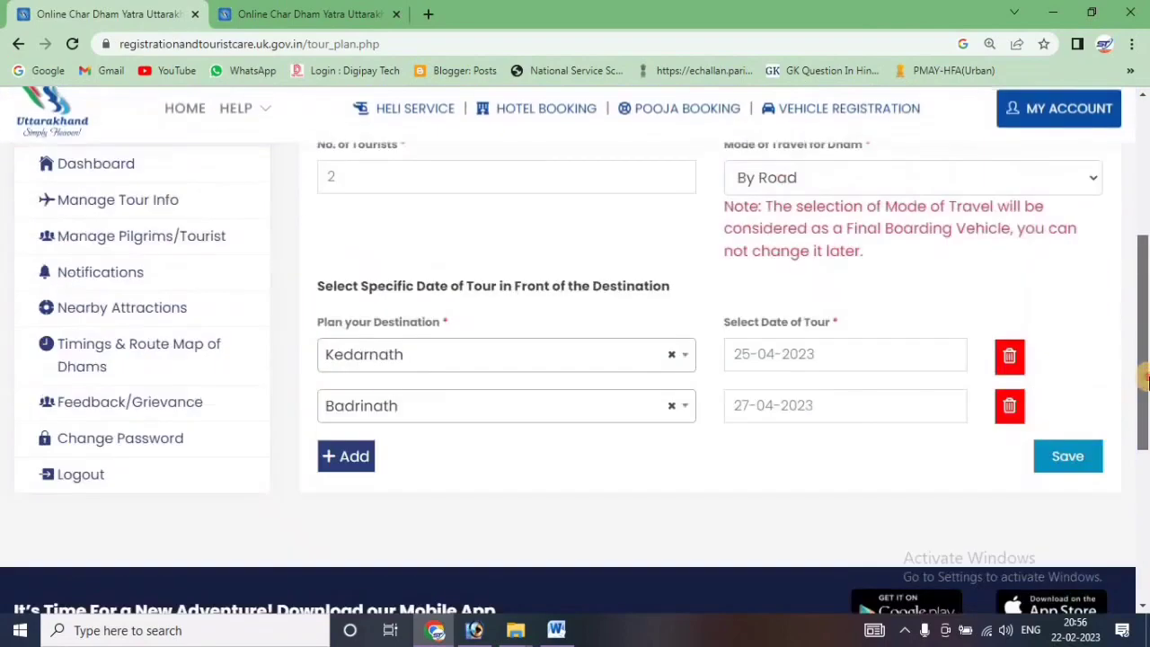
pyautogui.click(1089, 460)
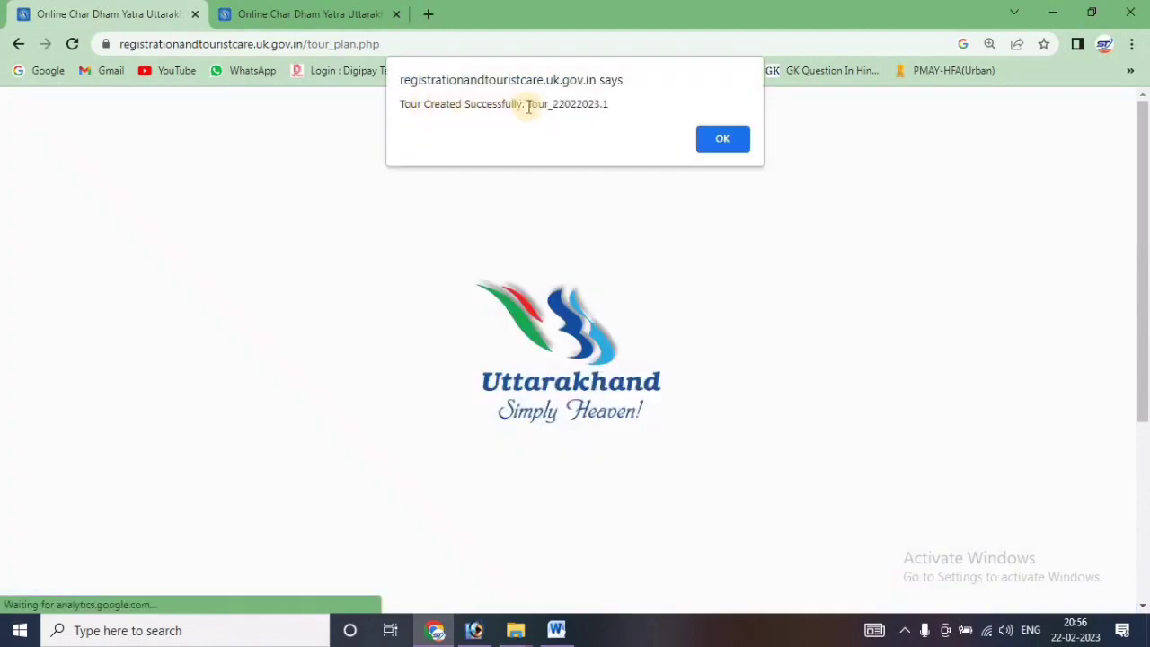
pyautogui.moveTo(553, 109); pyautogui.dragTo(605, 105)
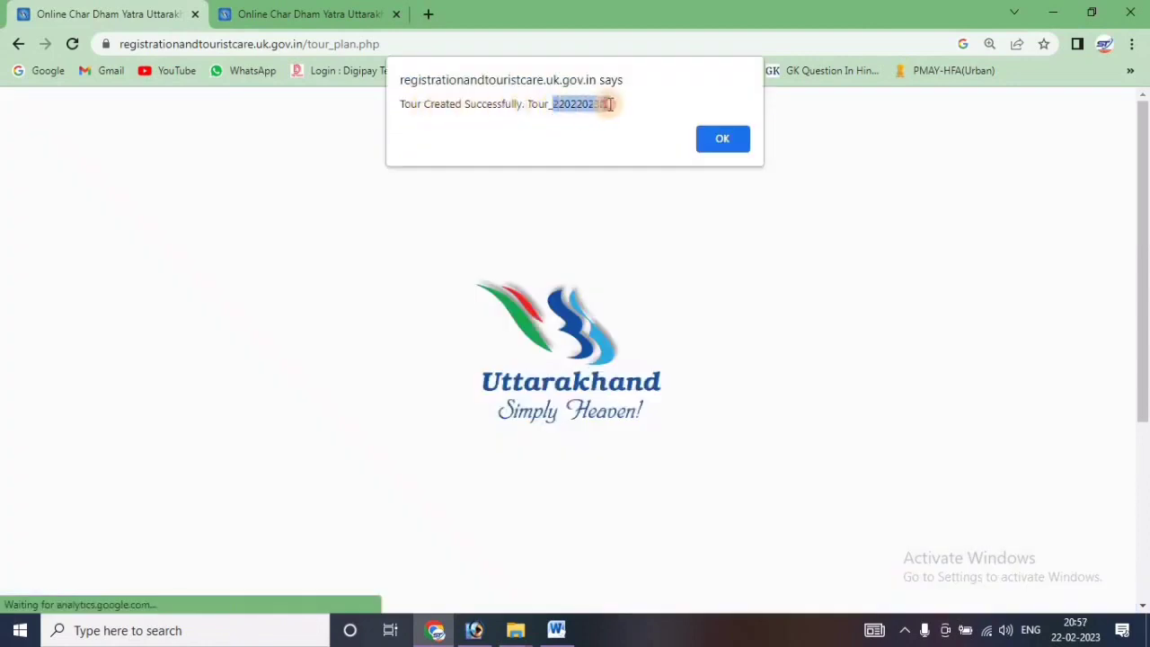
pyautogui.click(721, 140)
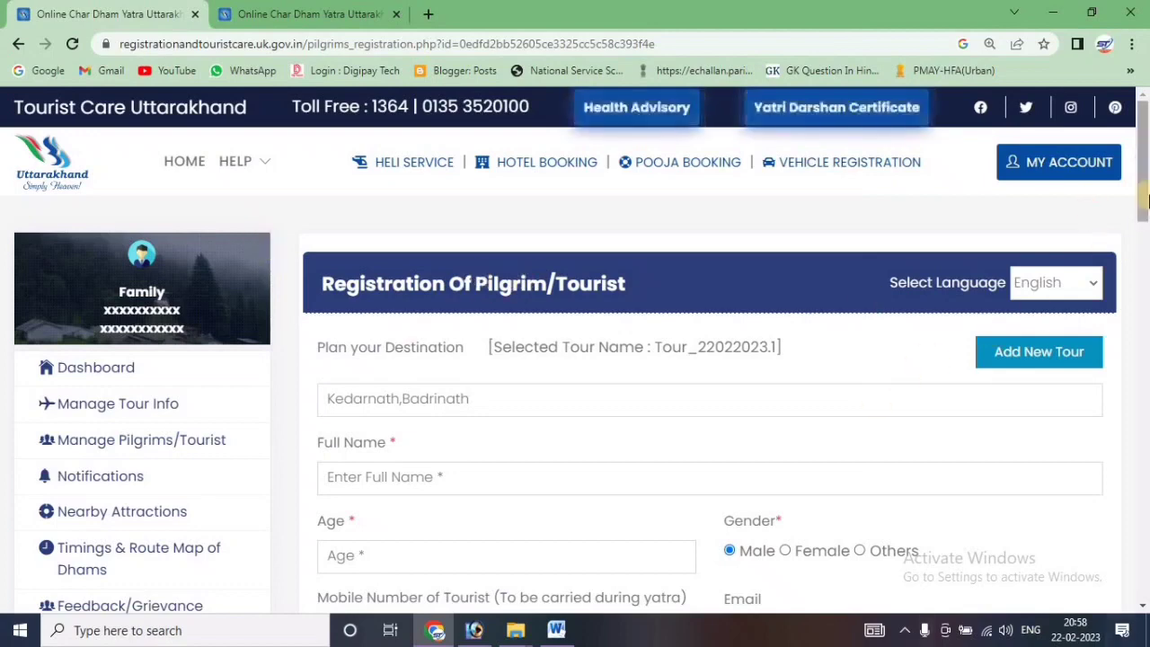
# Examine the pilgrim registration form's language choices and its name, age, contact, Aadhar, country, address, city and district fields.
pyautogui.scroll(-1, 988, 314)
pyautogui.click(1052, 261)
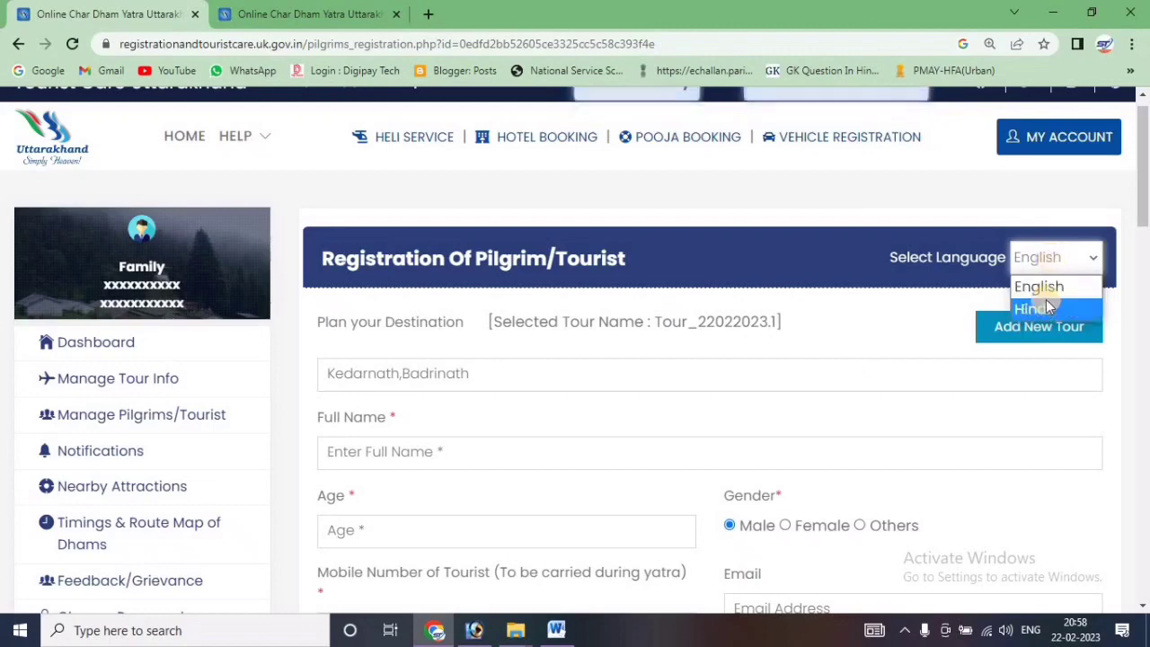
pyautogui.click(845, 257)
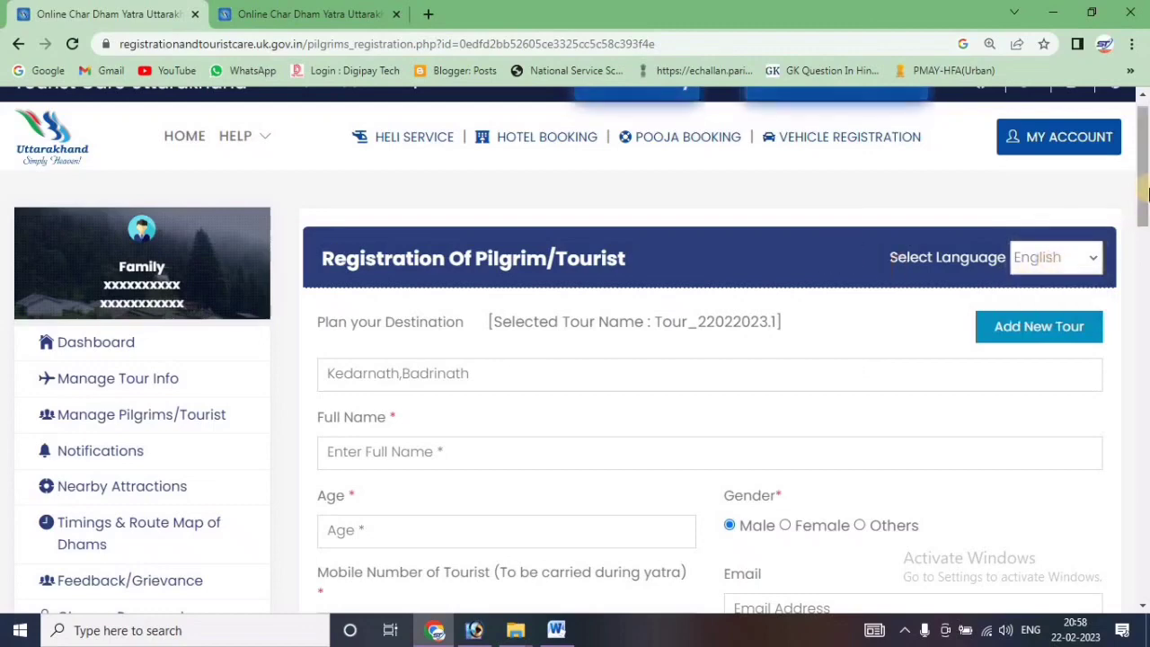
pyautogui.scroll(-2, 594, 277)
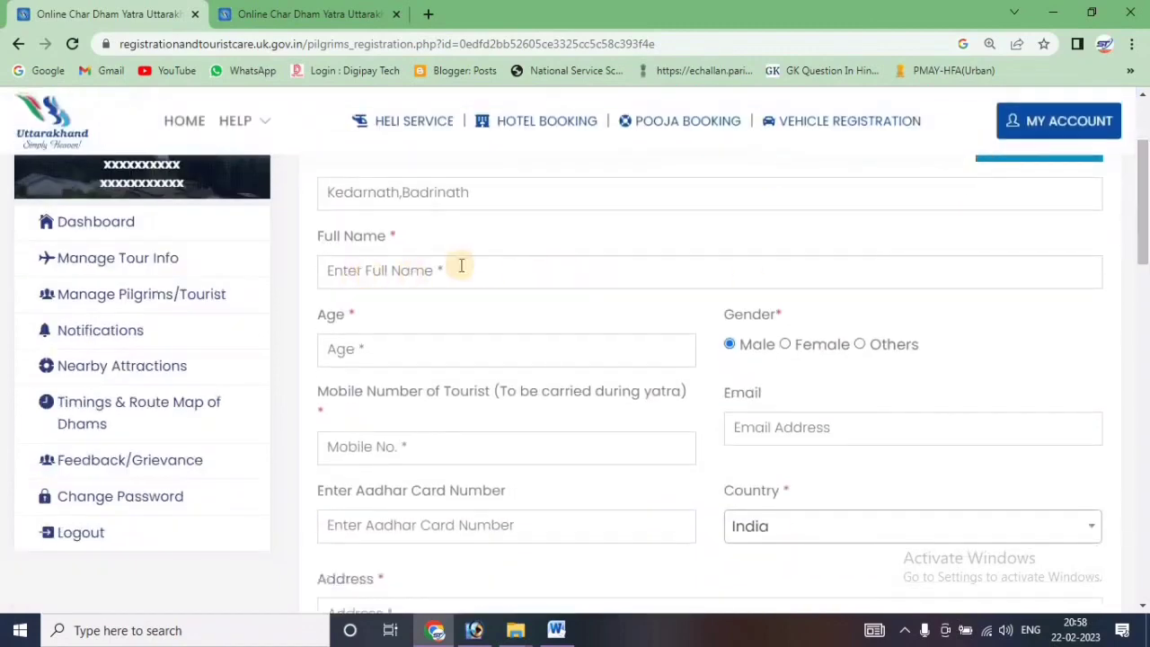
pyautogui.click(404, 347)
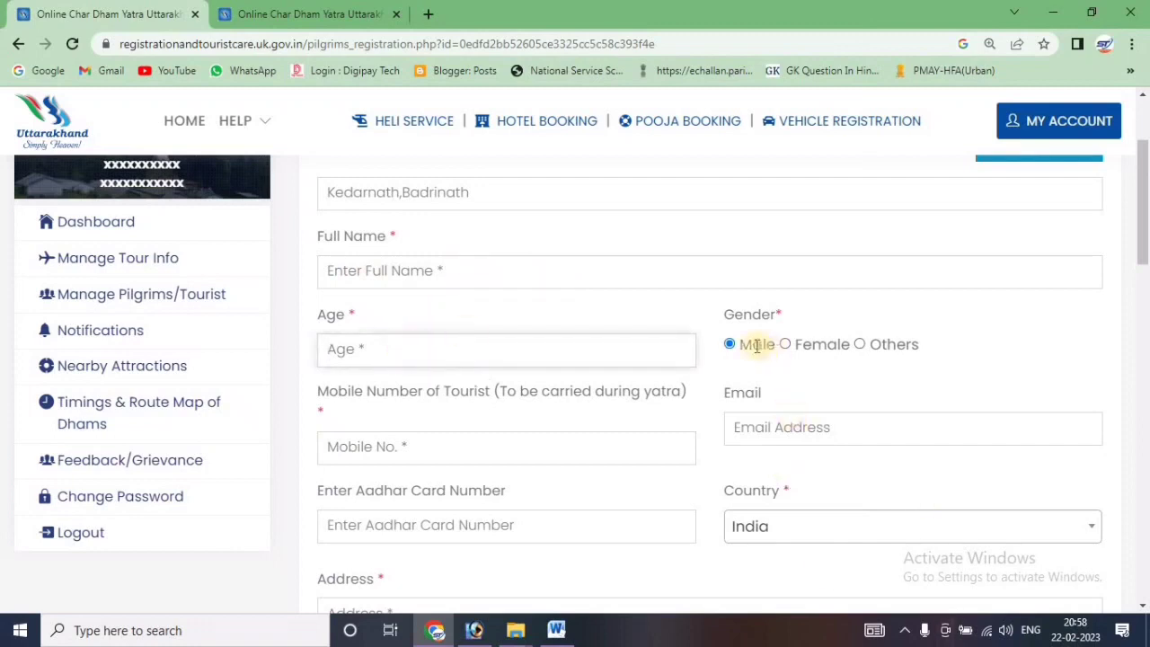
pyautogui.moveTo(1146, 251); pyautogui.dragTo(1144, 274)
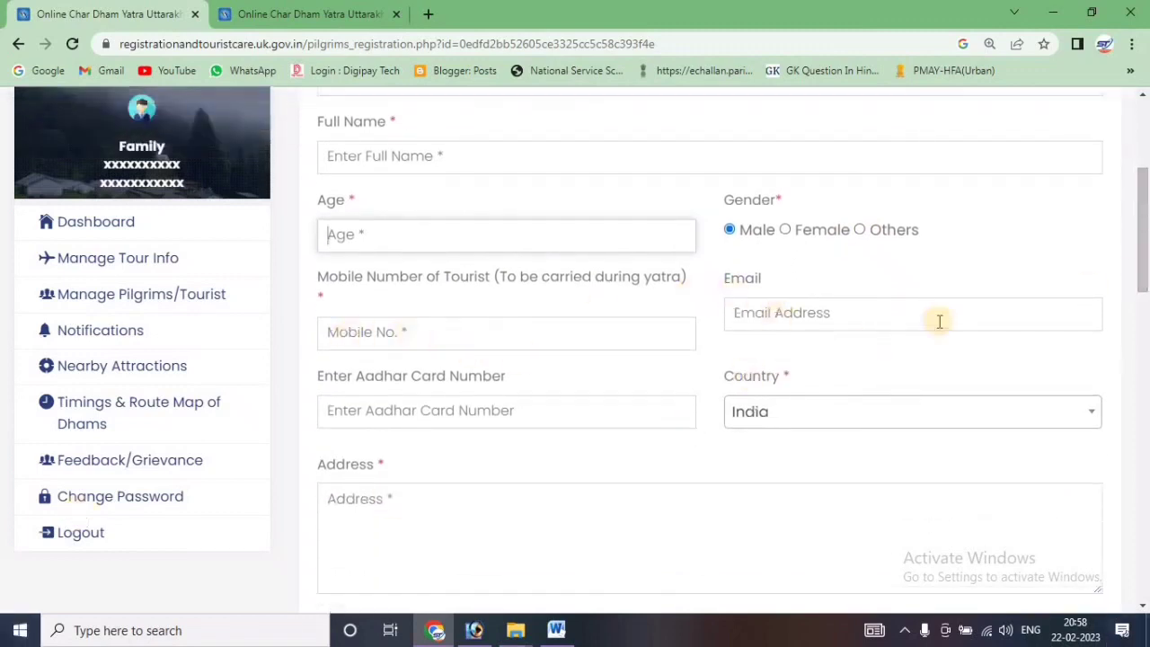
pyautogui.moveTo(1145, 232); pyautogui.dragTo(1146, 247)
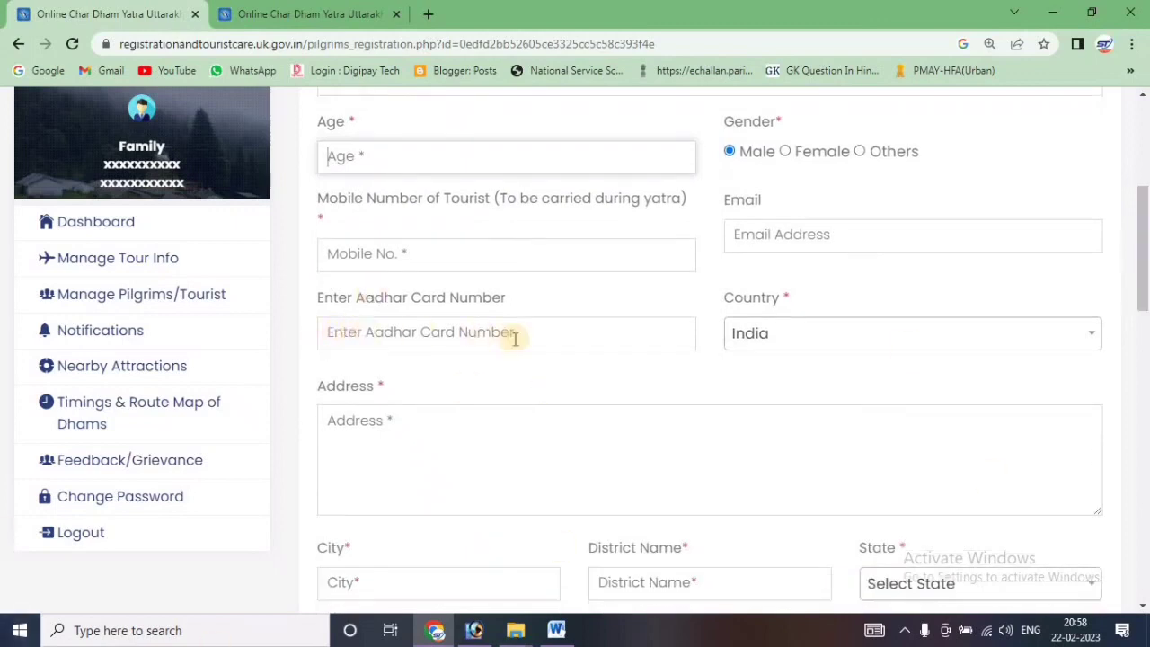
pyautogui.click(851, 335)
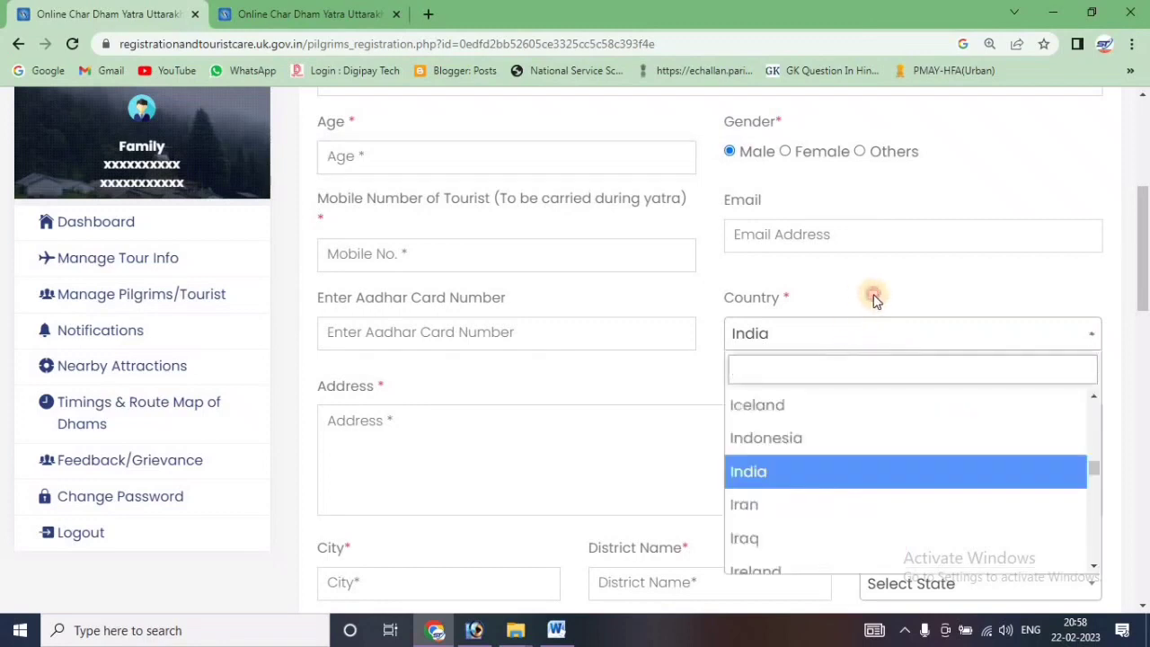
pyautogui.click(849, 337)
pyautogui.moveTo(1147, 278); pyautogui.dragTo(1147, 300)
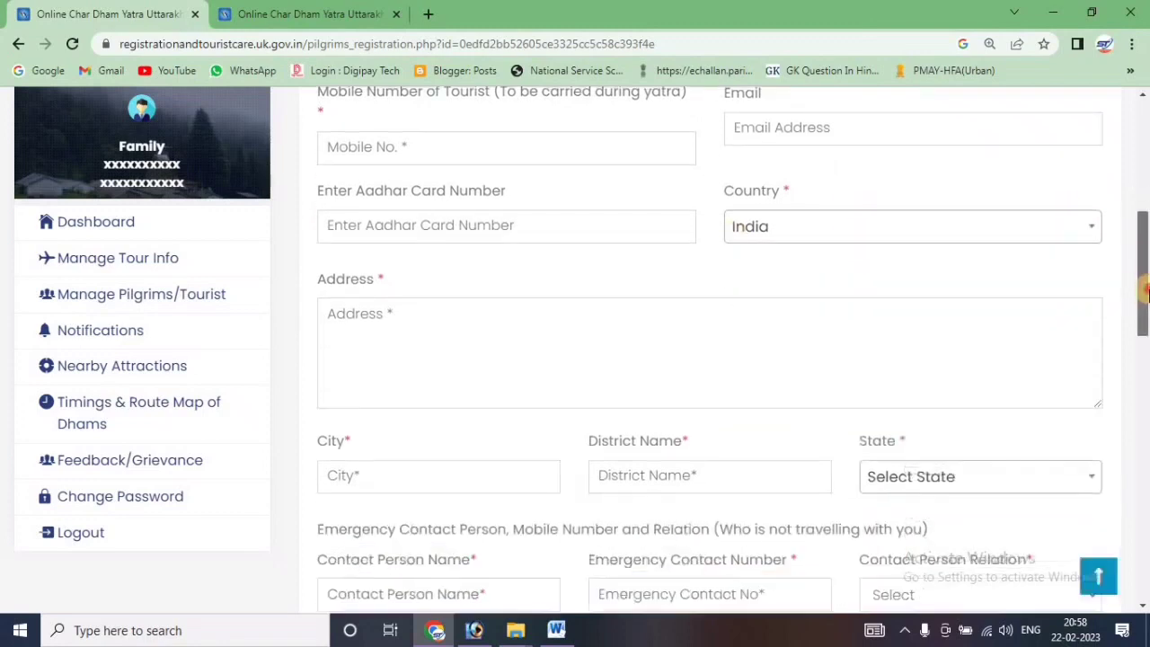
pyautogui.click(384, 323)
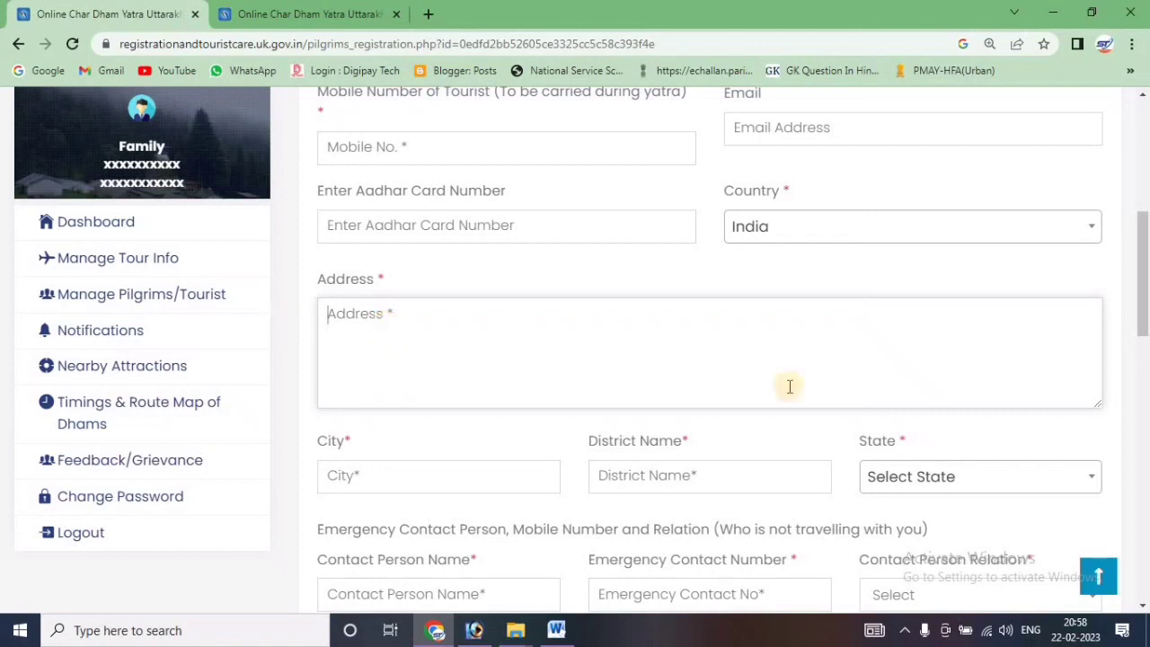
pyautogui.moveTo(1147, 297); pyautogui.dragTo(1147, 316)
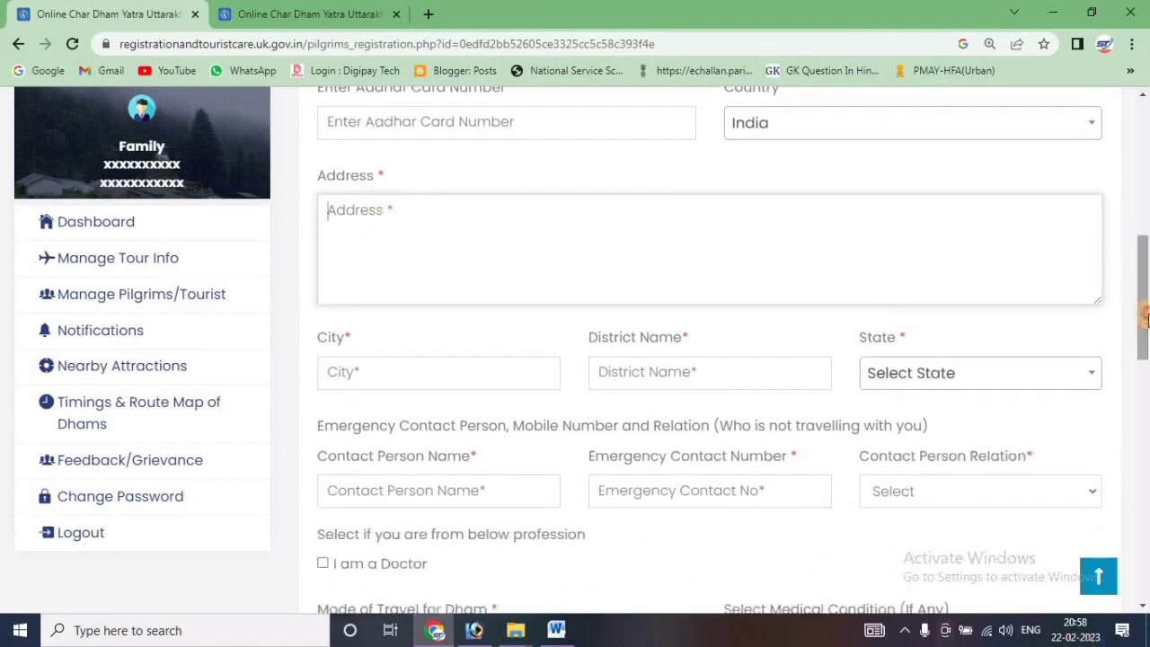
pyautogui.click(406, 367)
pyautogui.click(641, 371)
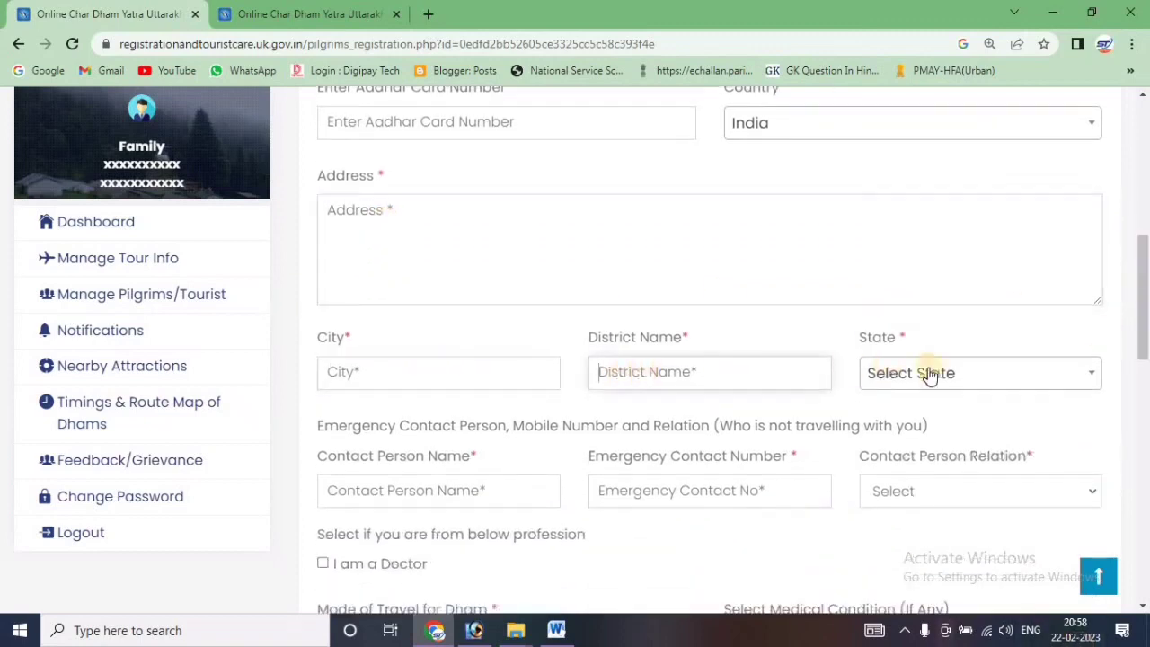
# Set the pilgrim's state to Uttar Pradesh in the address details.
pyautogui.click(932, 372)
pyautogui.scroll(-10, 964, 313)
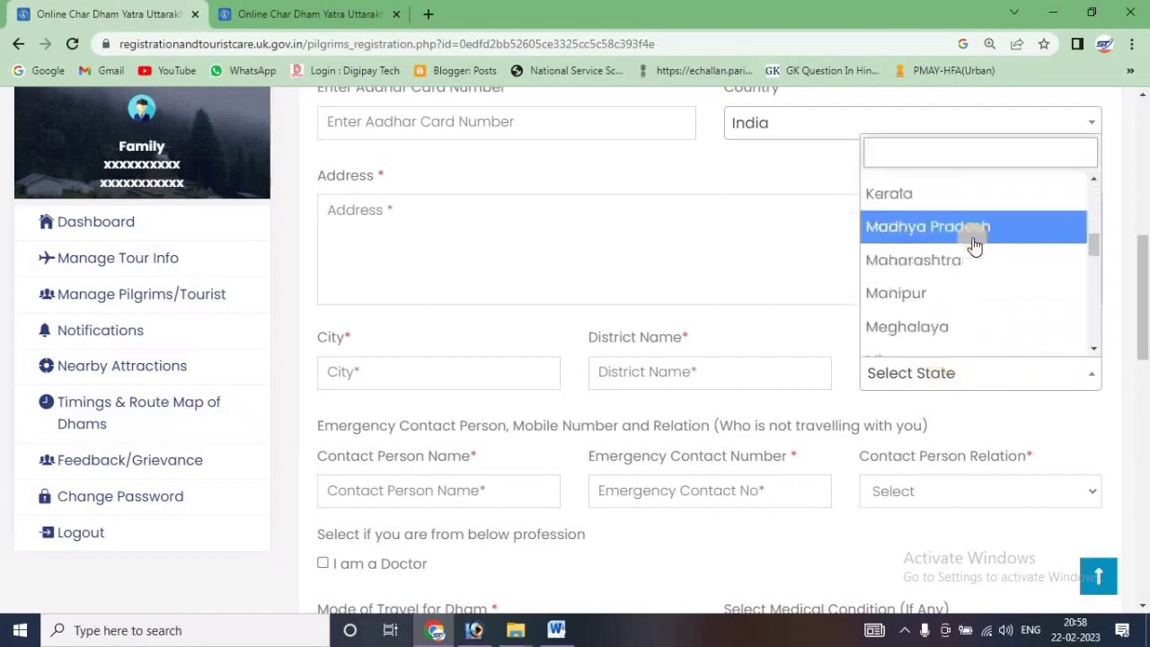
pyautogui.scroll(-3, 984, 285)
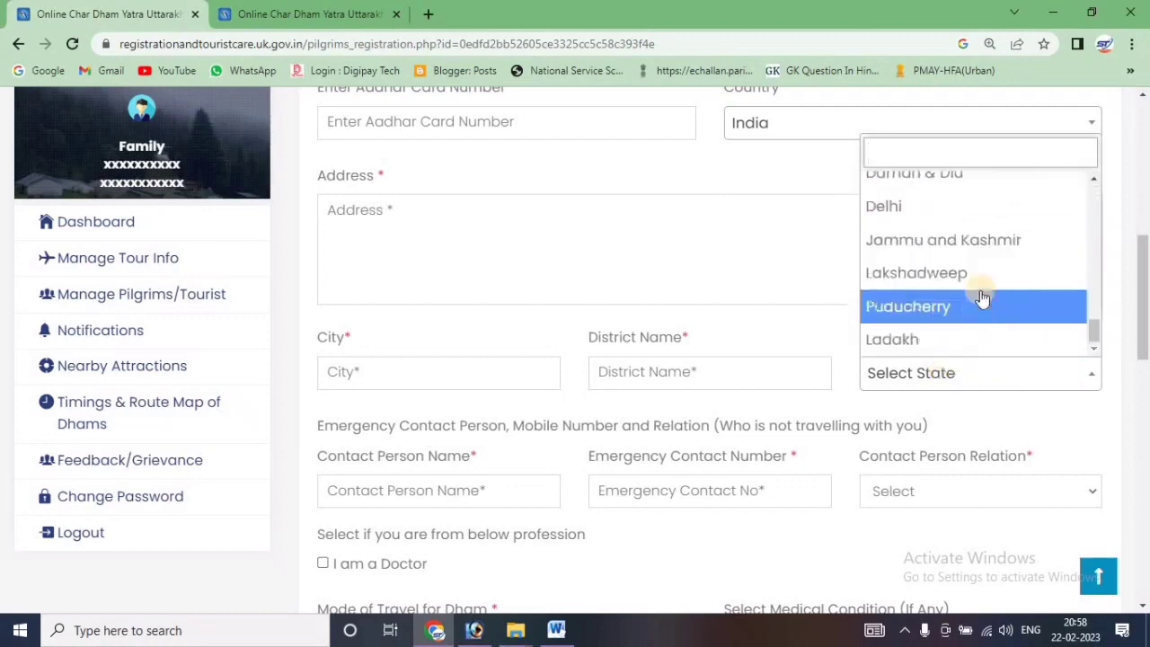
pyautogui.scroll(1, 983, 292)
pyautogui.scroll(3, 983, 296)
pyautogui.click(952, 195)
# Examine the emergency contact fields and the available contact person relations.
pyautogui.scroll(-3, 398, 259)
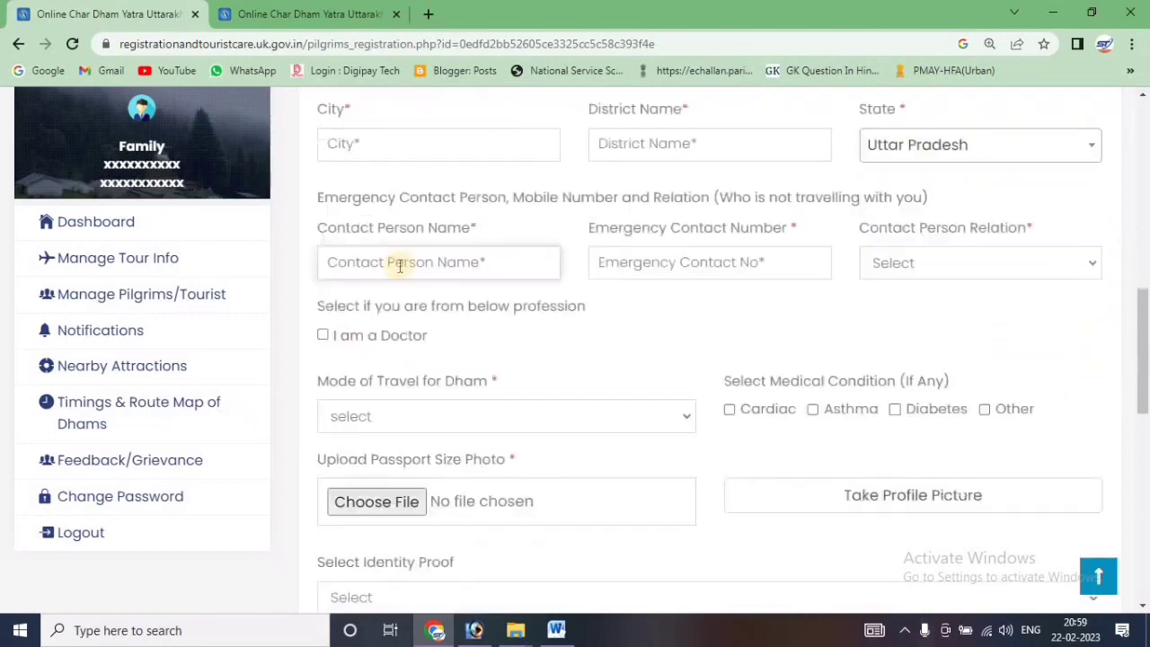
pyautogui.moveTo(319, 202); pyautogui.dragTo(434, 198)
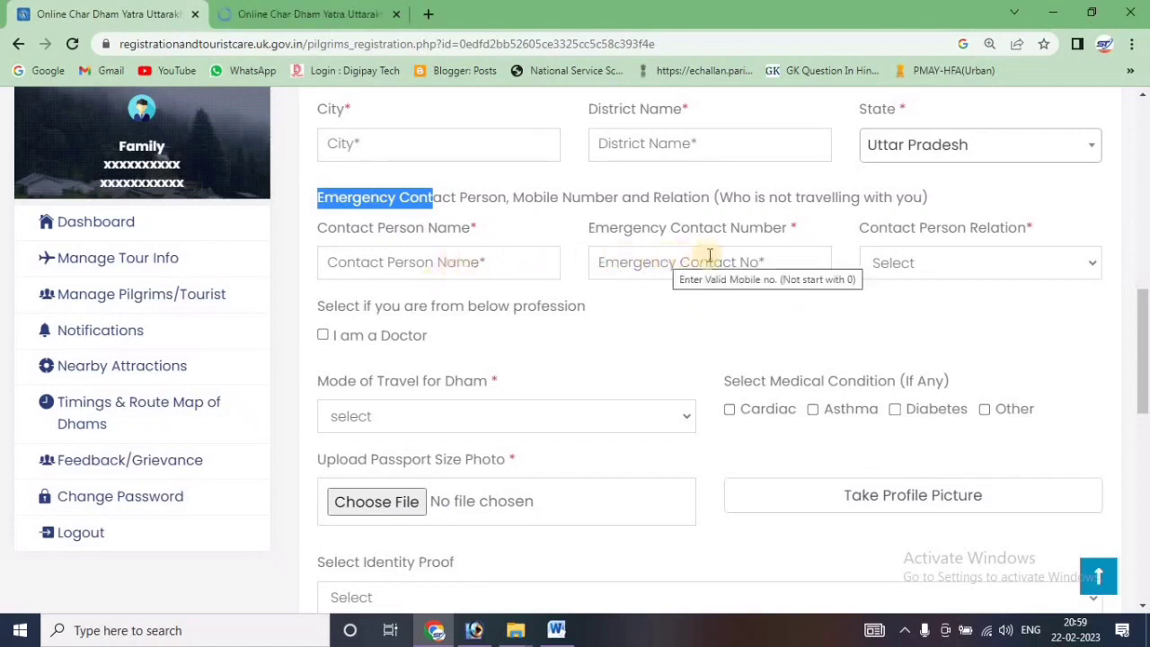
pyautogui.click(959, 273)
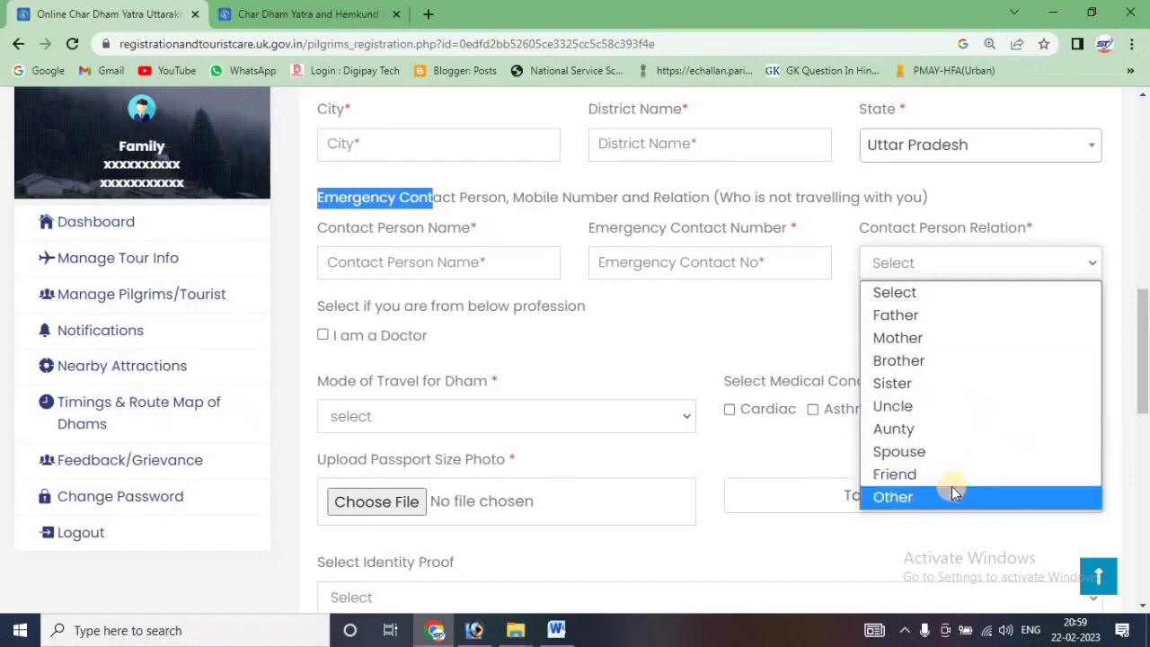
pyautogui.click(759, 312)
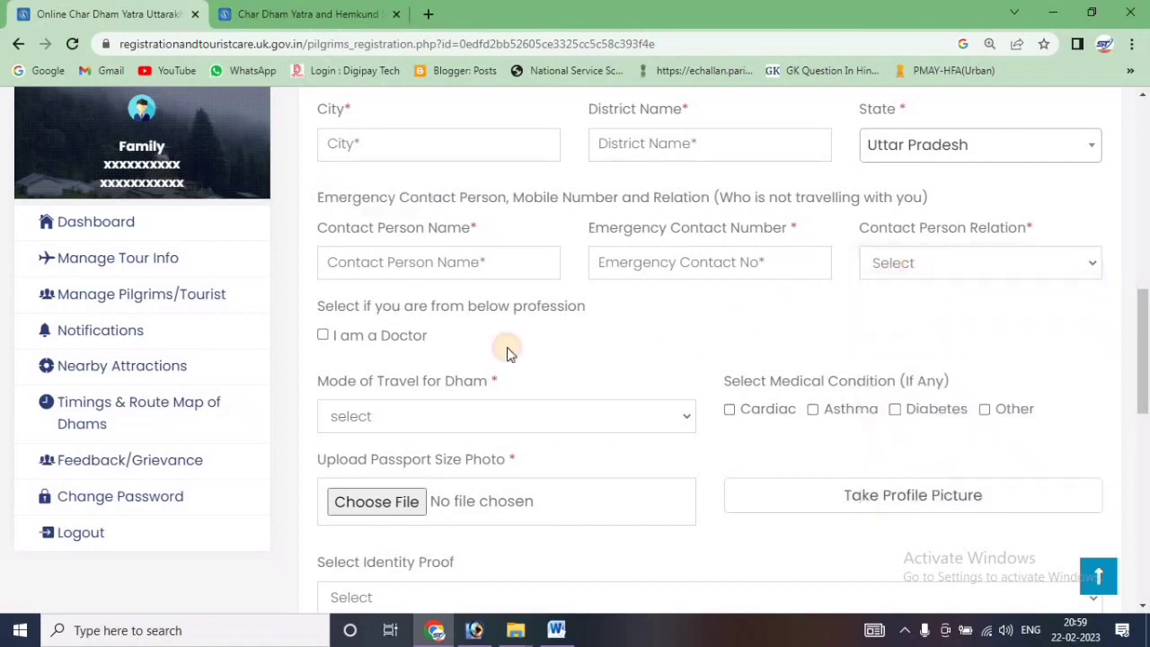
# Set the pilgrim's mode of travel for the dham to Taxi/Maxi.
pyautogui.scroll(-1, 546, 303)
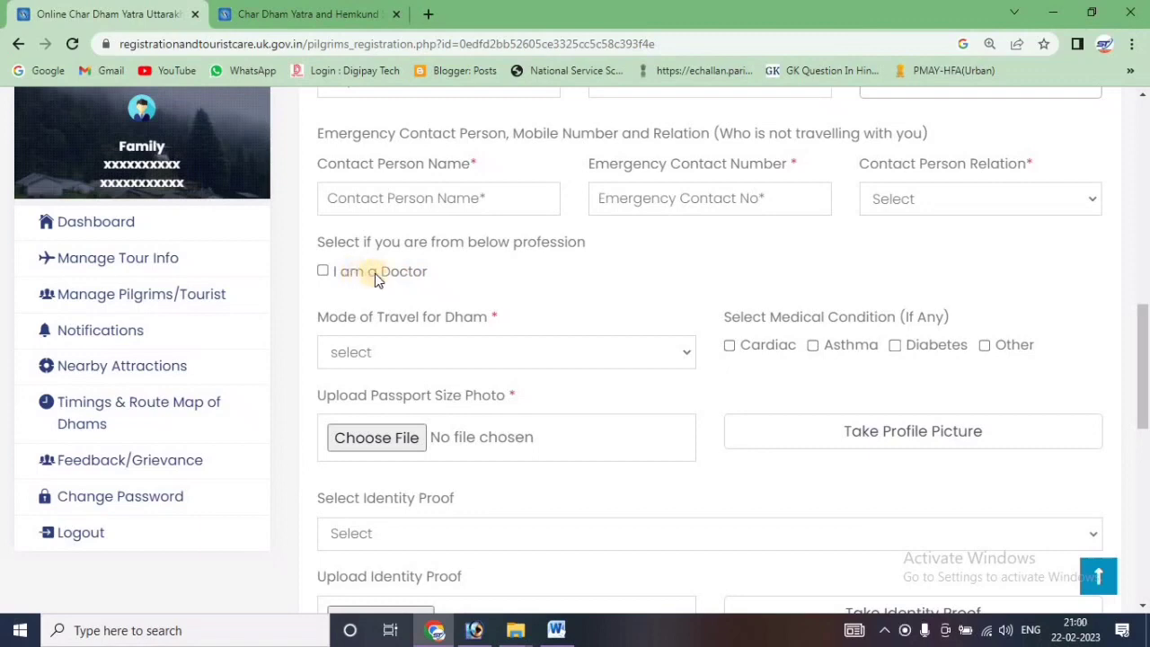
pyautogui.scroll(-1, 718, 342)
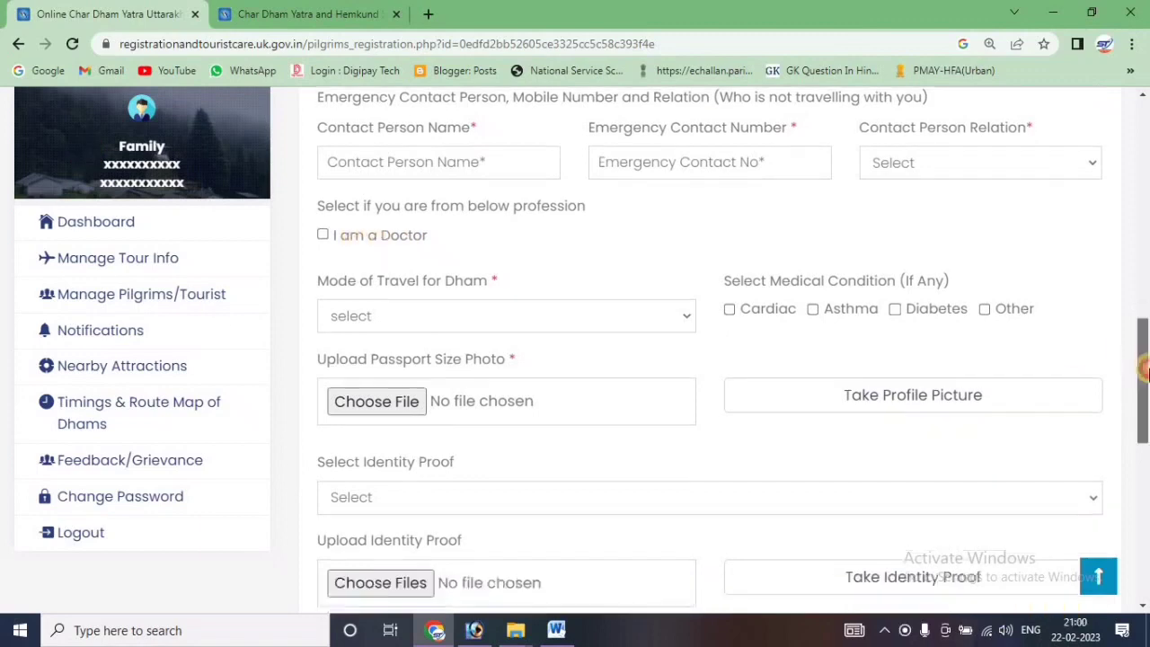
pyautogui.click(513, 256)
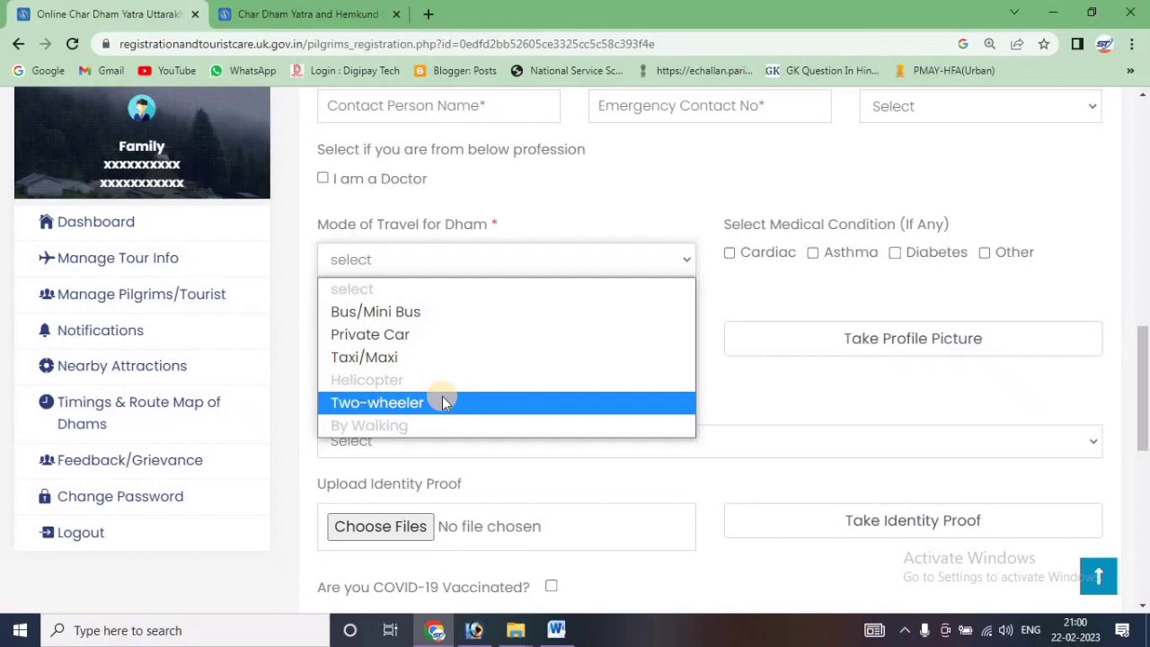
pyautogui.click(475, 356)
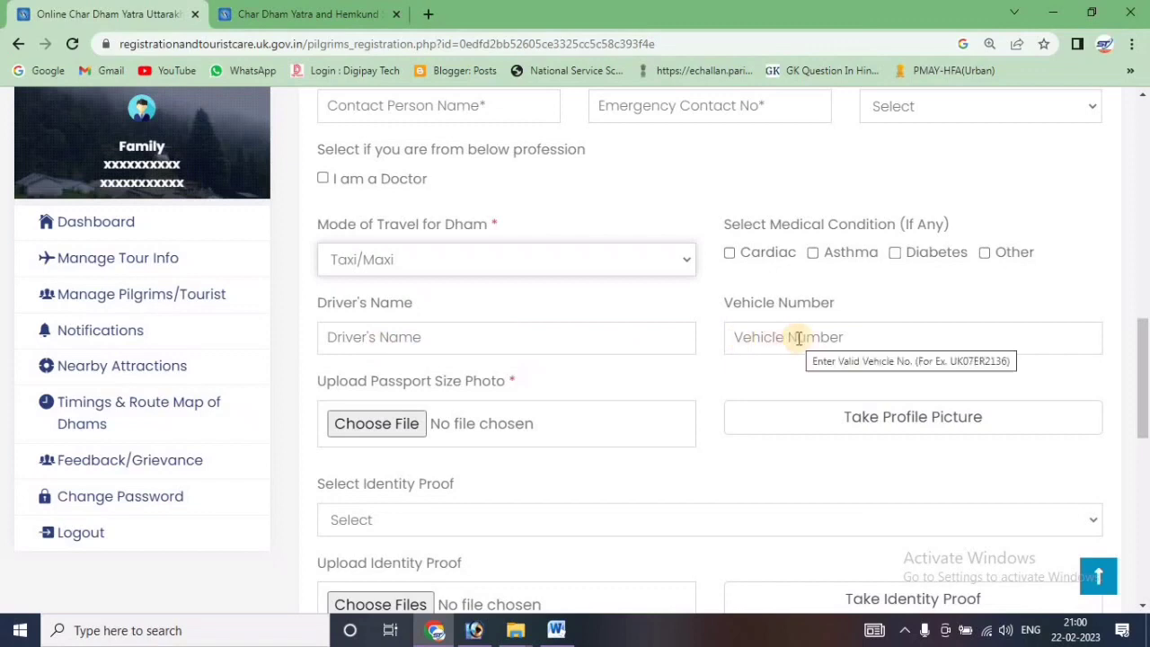
# Attach ppp.jpg as the pilgrim's passport size photo and try the option to take a profile picture.
pyautogui.moveTo(1143, 361); pyautogui.dragTo(1145, 388)
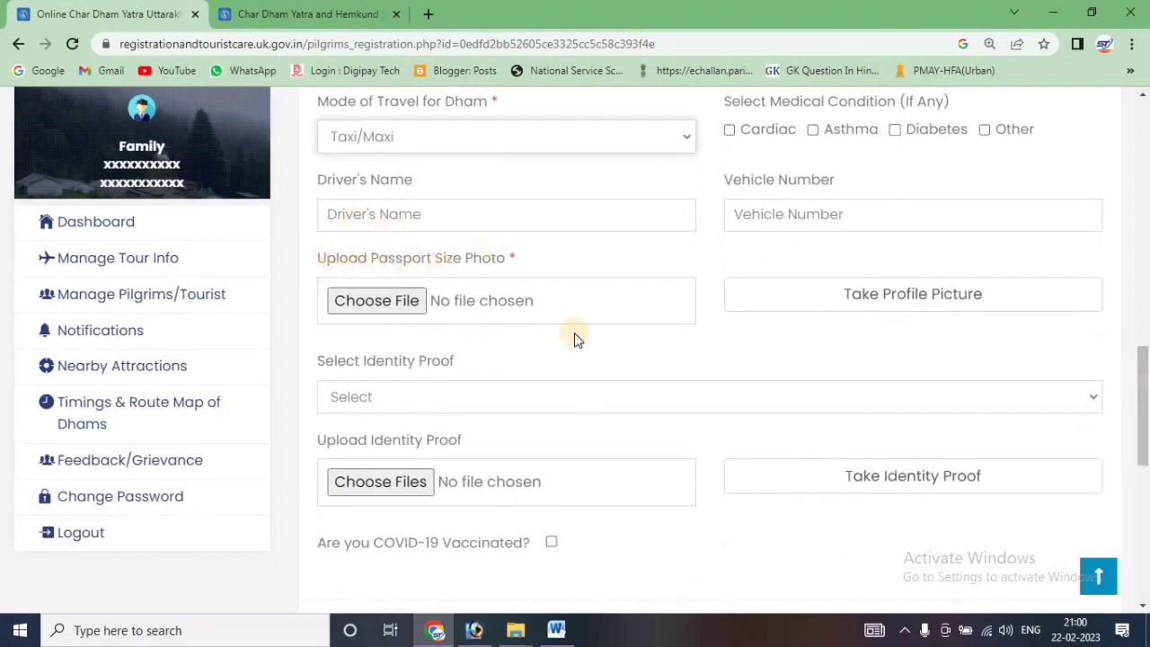
pyautogui.click(385, 306)
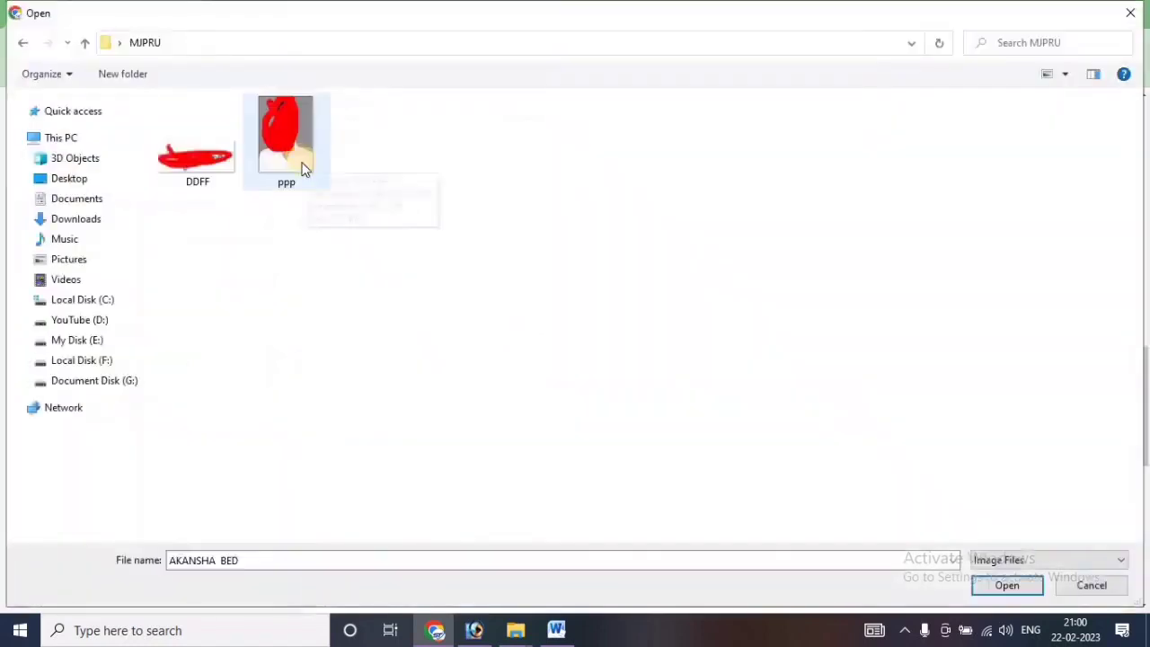
pyautogui.doubleClick(305, 164)
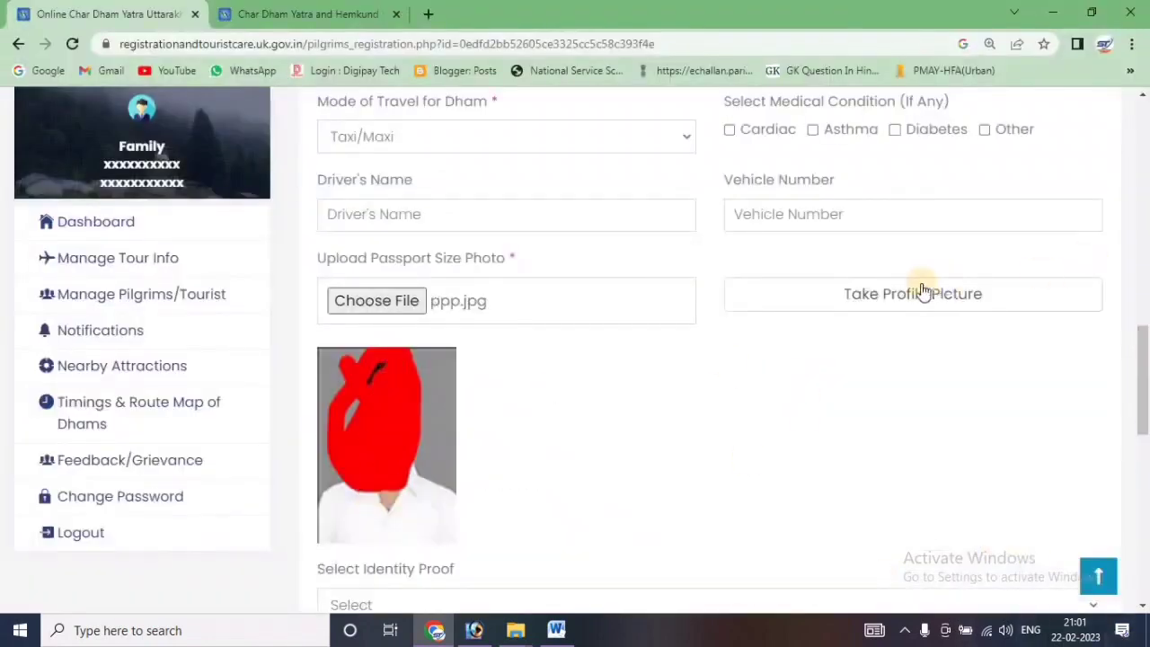
pyautogui.click(898, 300)
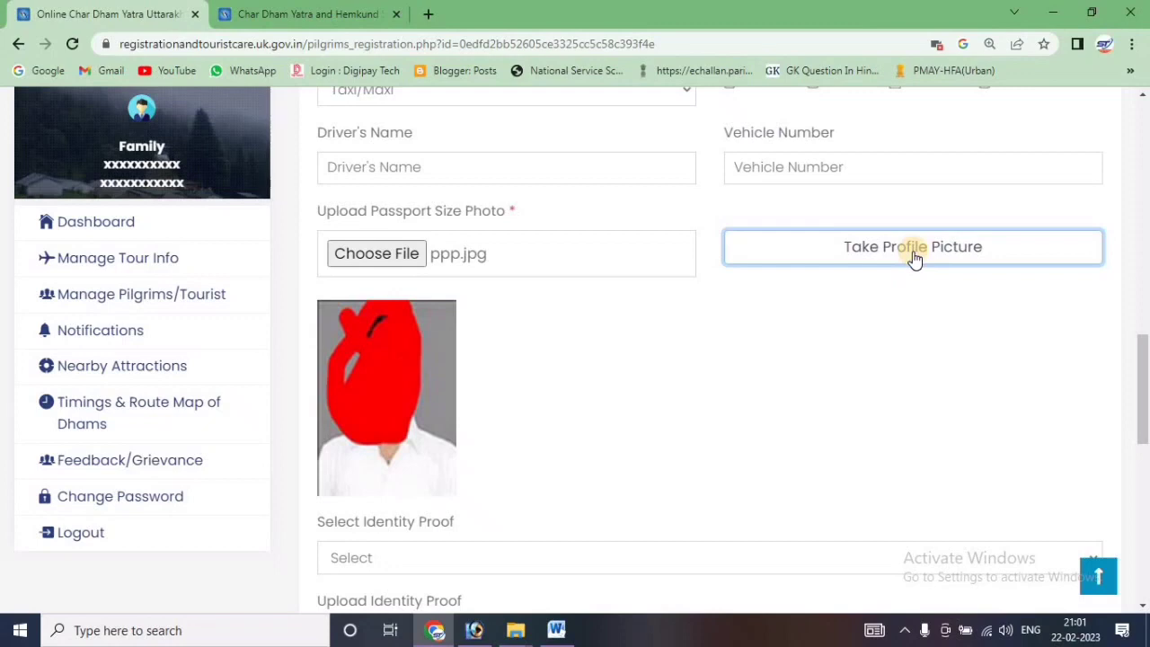
# Set the pilgrim's identity proof type to Aadhar Card and attach DDFF.jpg as the identity proof.
pyautogui.scroll(-2, 548, 247)
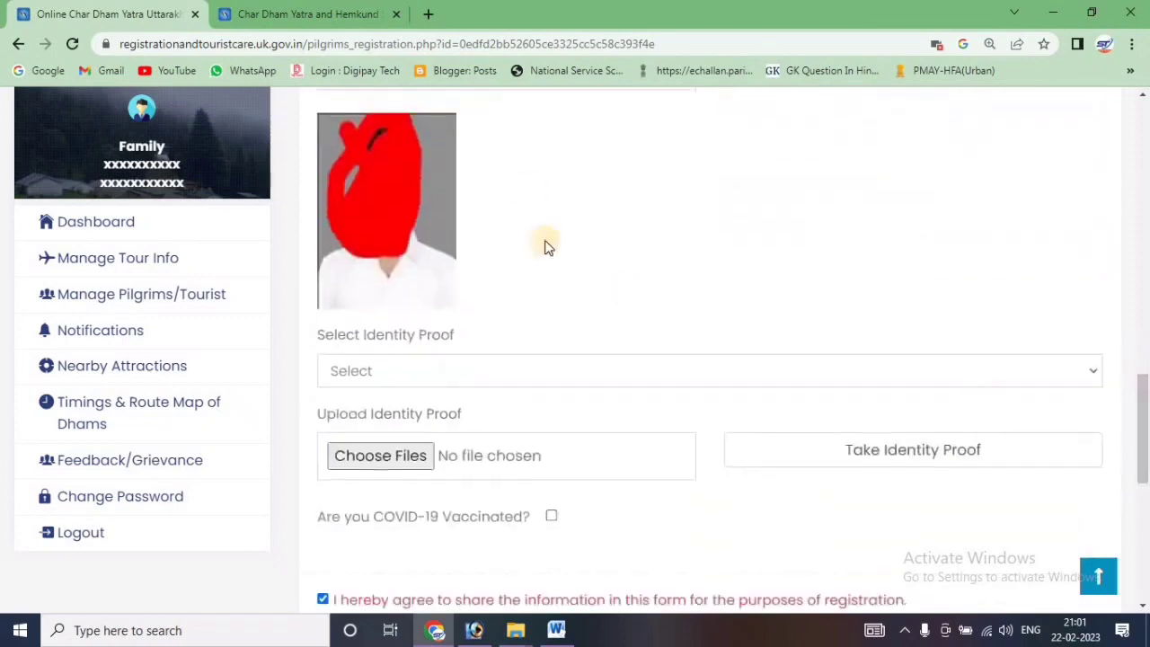
pyautogui.scroll(-2, 1136, 440)
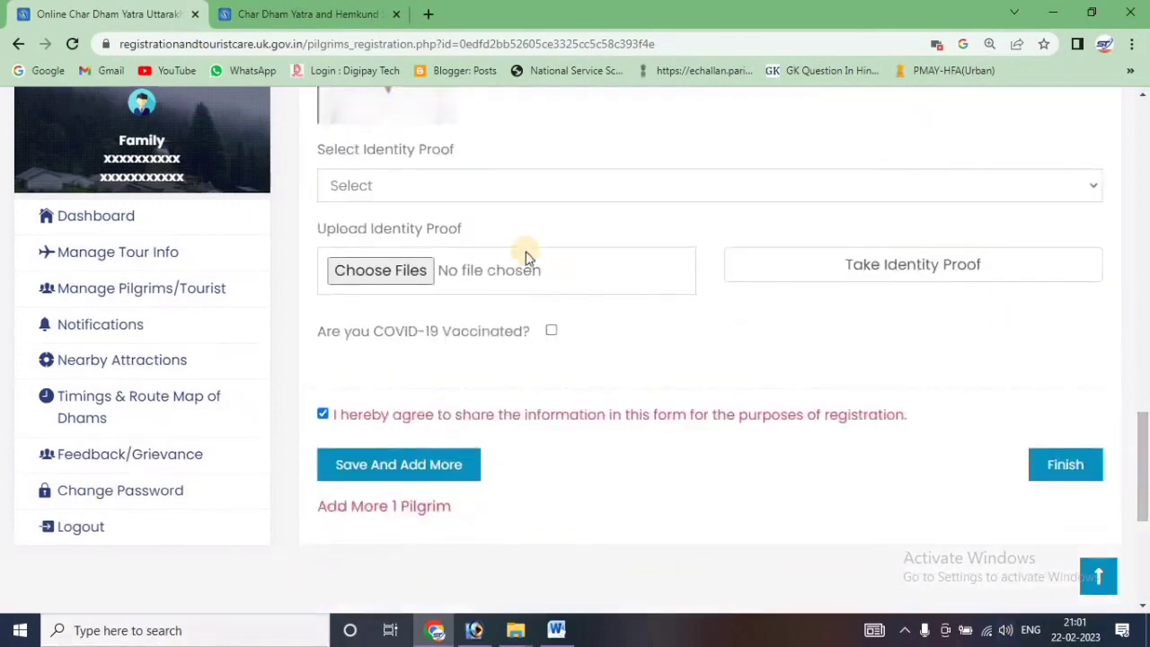
pyautogui.click(456, 187)
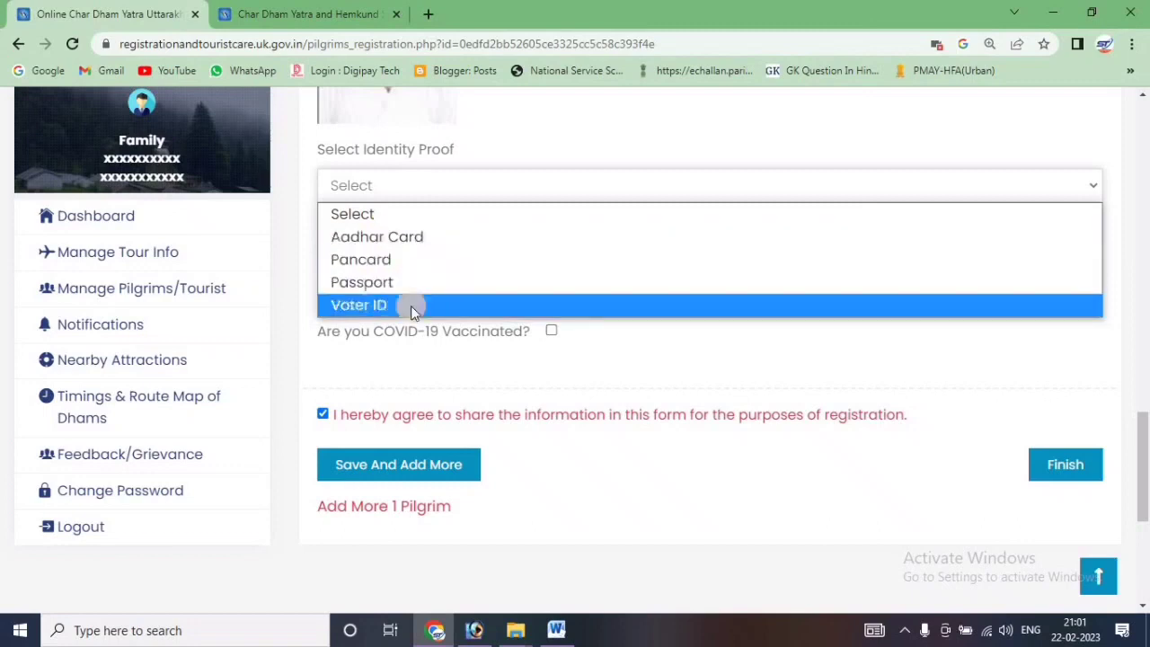
pyautogui.click(457, 235)
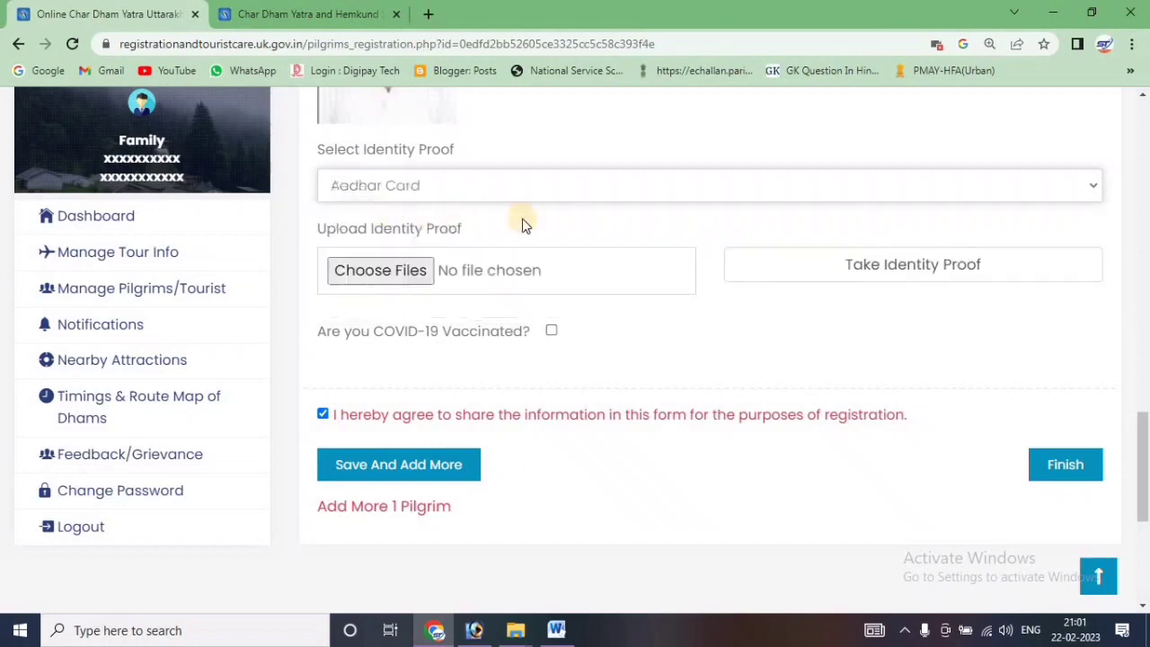
pyautogui.click(409, 271)
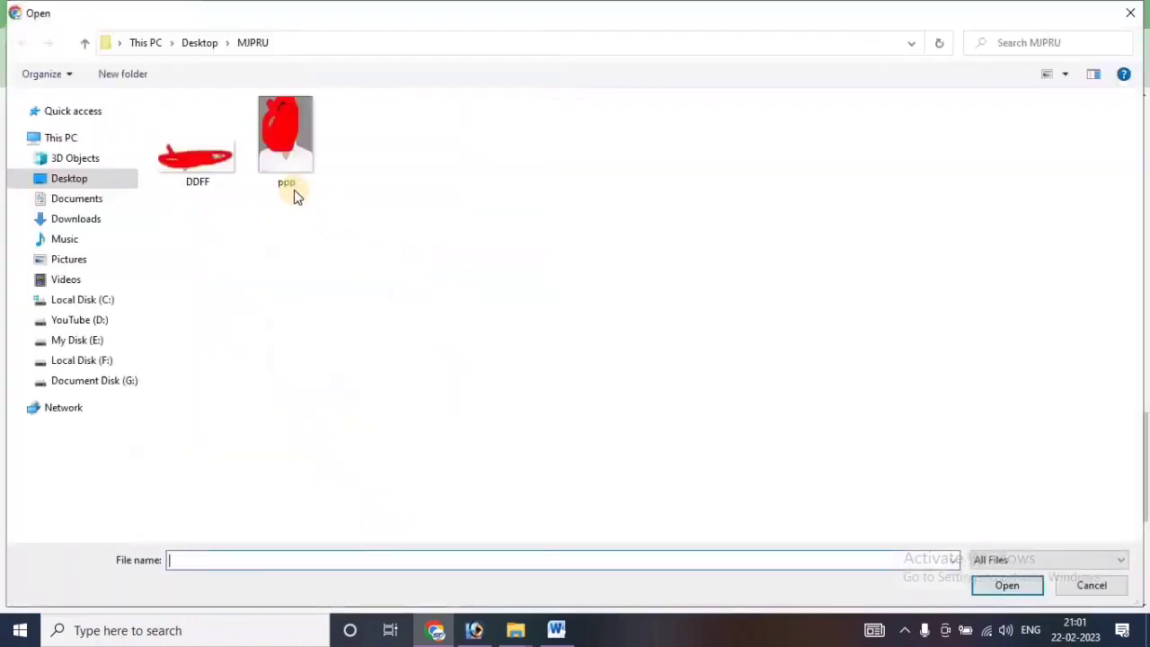
pyautogui.click(232, 172)
pyautogui.doubleClick(224, 169)
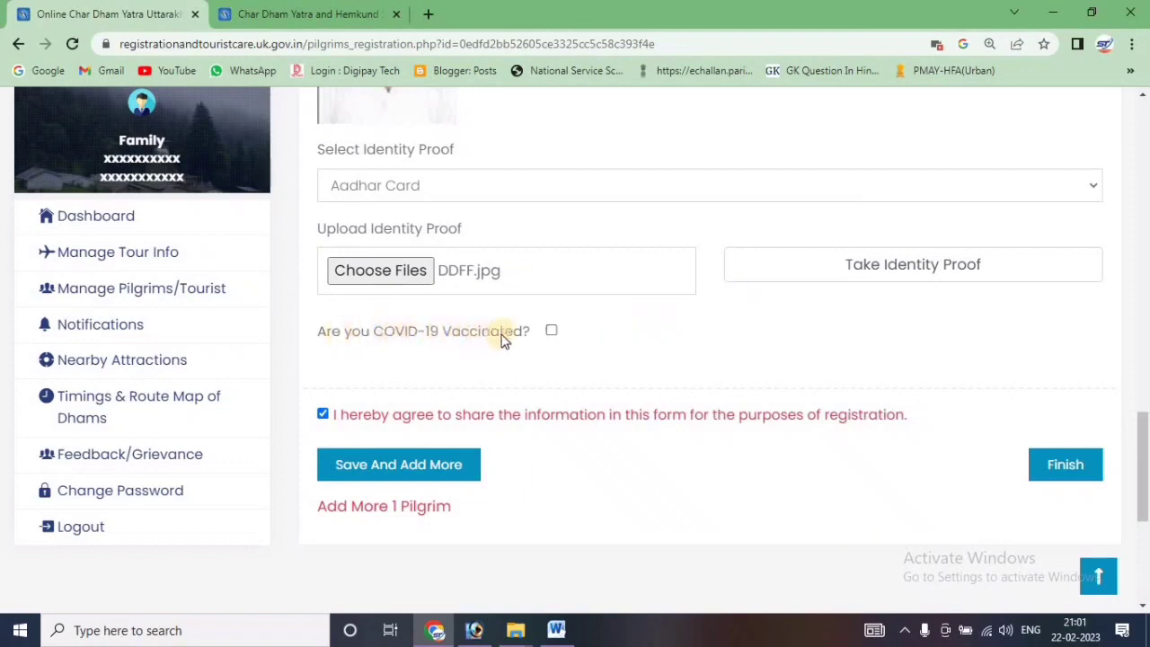
# Mark the pilgrim as COVID-19 vaccinated and view the end of the registration form.
pyautogui.click(552, 331)
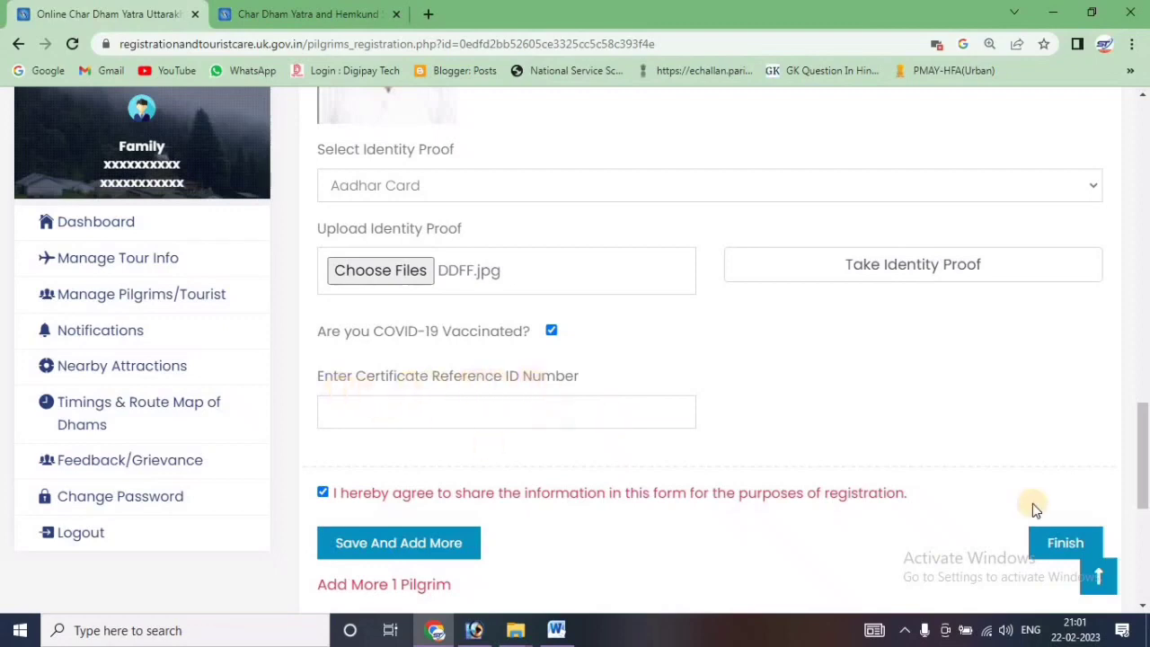
pyautogui.moveTo(1143, 453); pyautogui.dragTo(1145, 485)
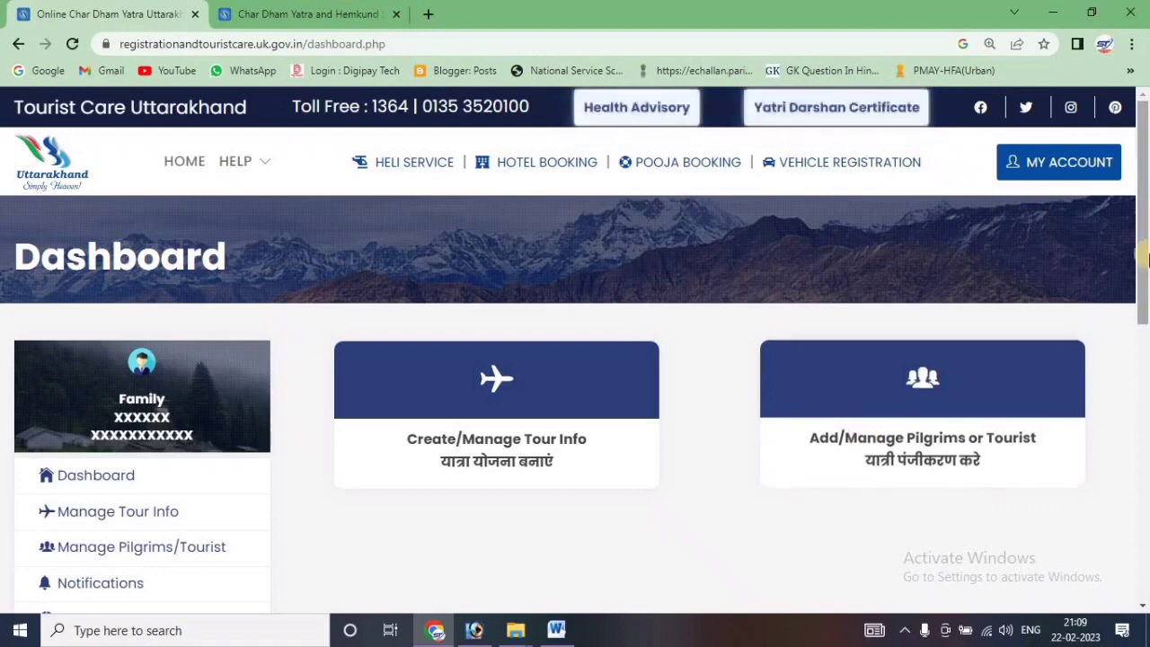
# Open the Add/Manage Pilgrims or Tourist page from the dashboard.
pyautogui.scroll(-1, 1142, 292)
pyautogui.scroll(-2, 1143, 292)
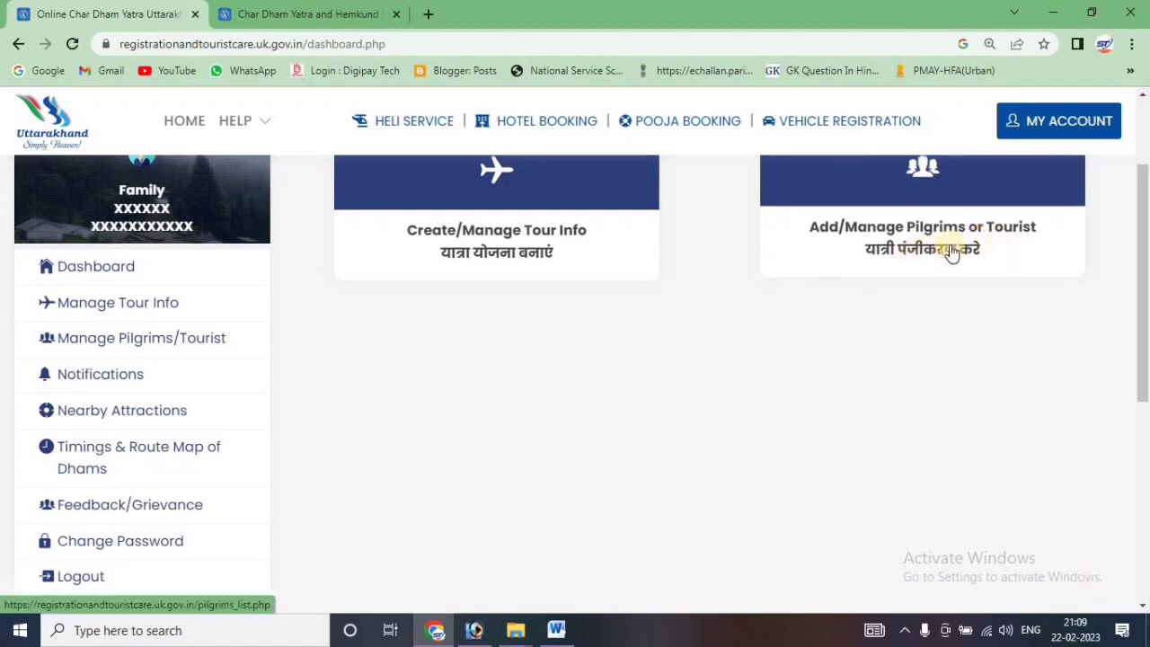
pyautogui.click(950, 251)
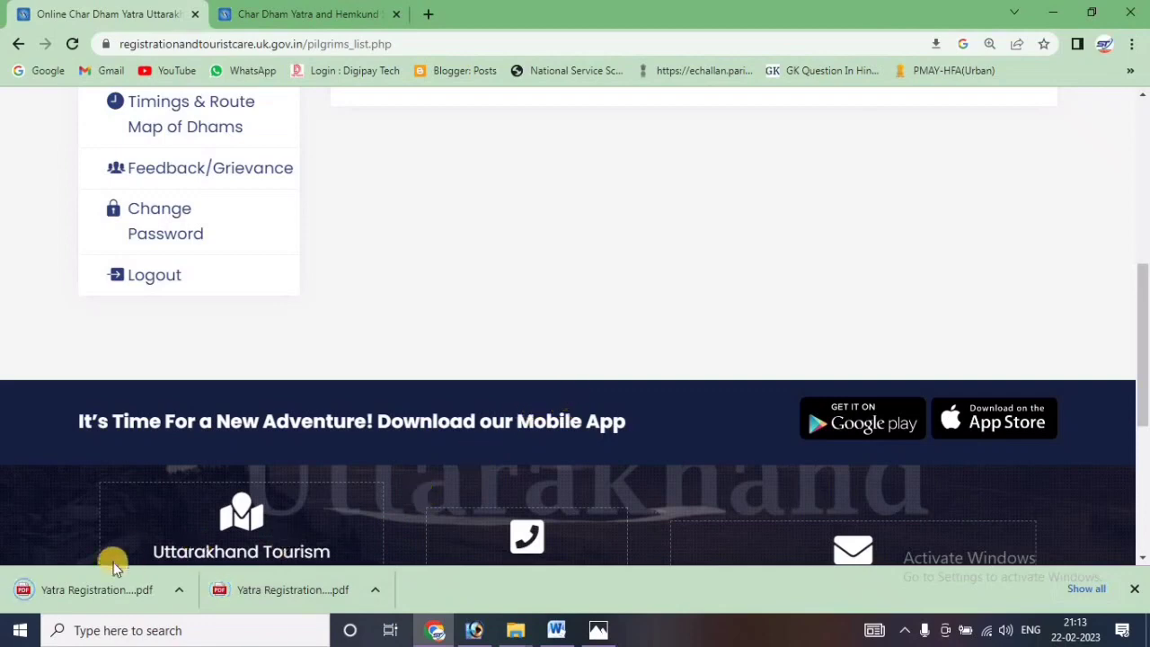
# Open the downloaded Yatra Registration Letter PDF for viewing.
pyautogui.click(290, 593)
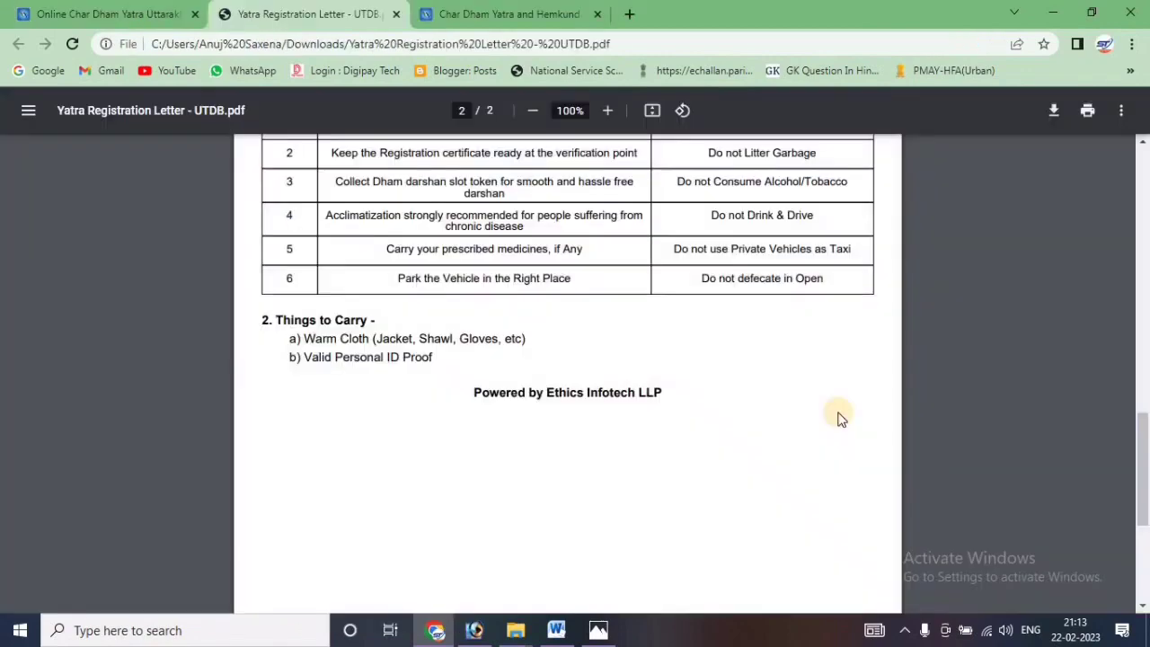